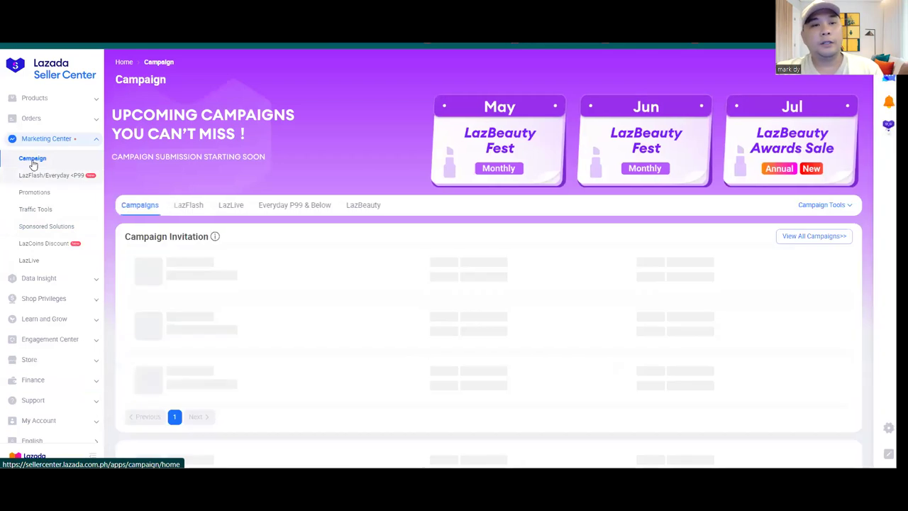
# Step: Review the unregistered campaigns under the PH 7.7 2023 invitation and return to the campaign overview
pyautogui.scroll(-3, 435, 242)
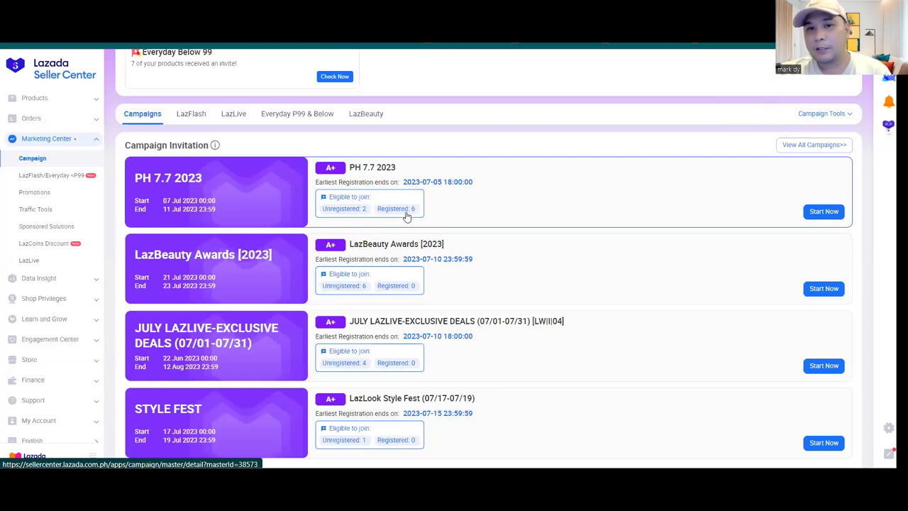
pyautogui.rightClick(477, 193)
pyautogui.click(505, 205)
pyautogui.click(387, 191)
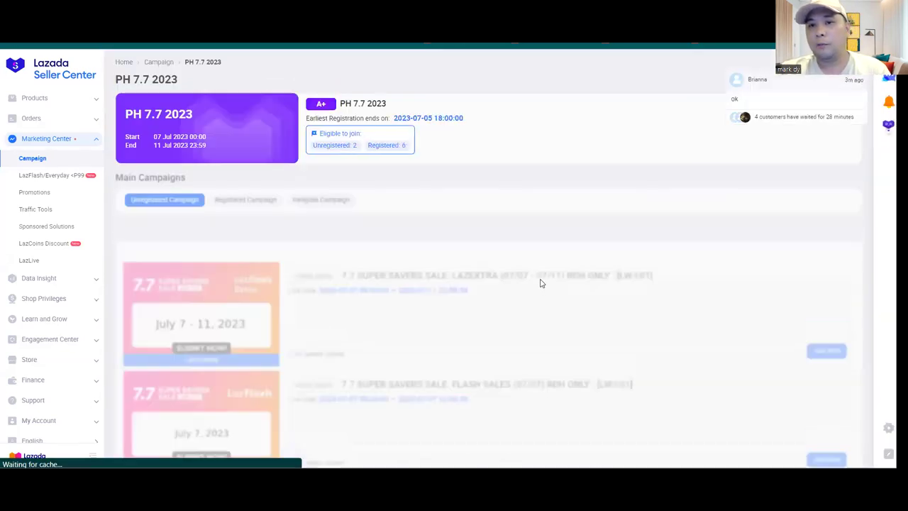
pyautogui.scroll(-1, 541, 280)
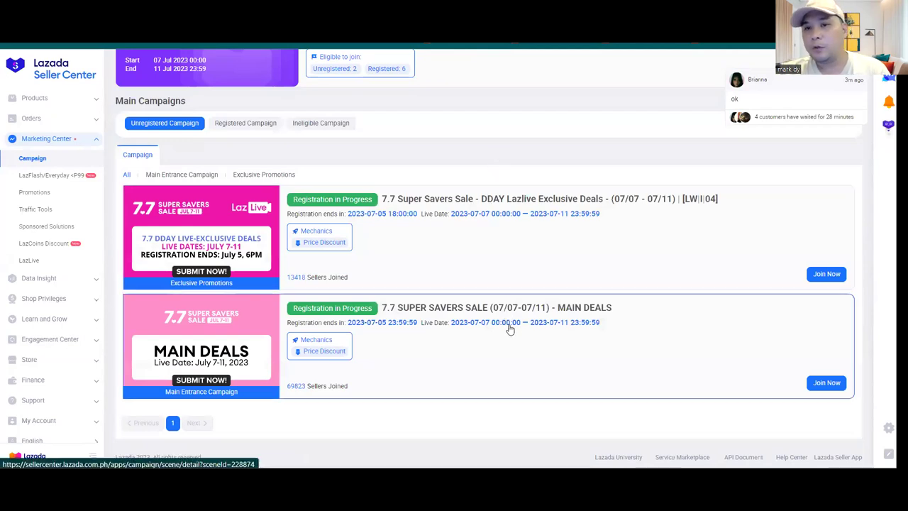
pyautogui.hotkey('alt', 'Left')
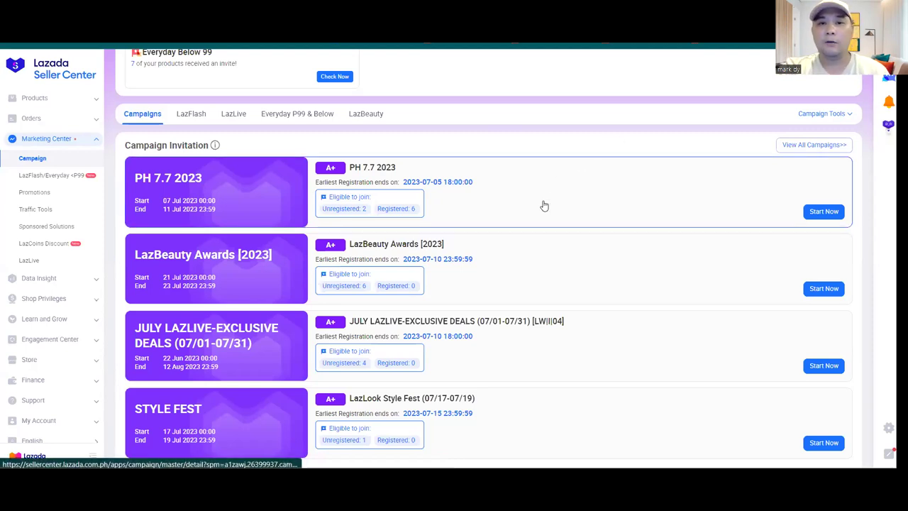
# Step: Open the LazBeauty Awards [2023] campaign and accept its seller agreement
pyautogui.click(531, 284)
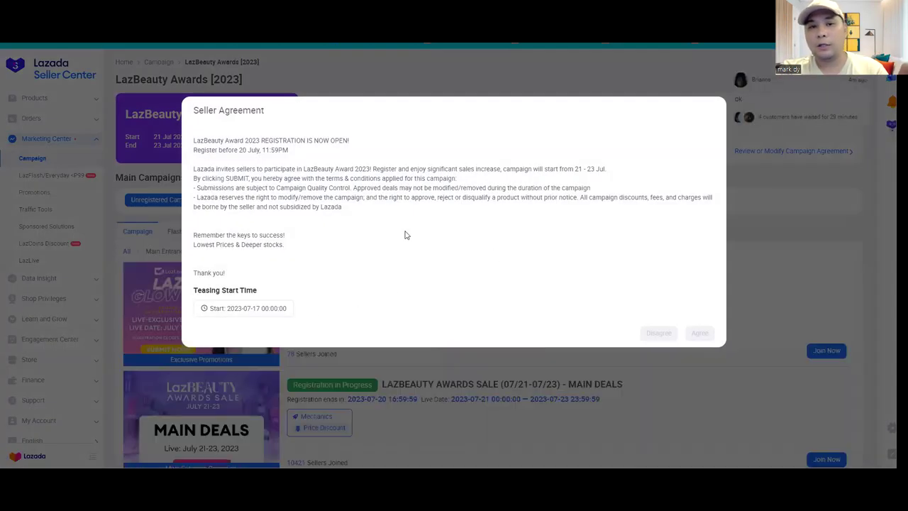
pyautogui.scroll(-5, 408, 248)
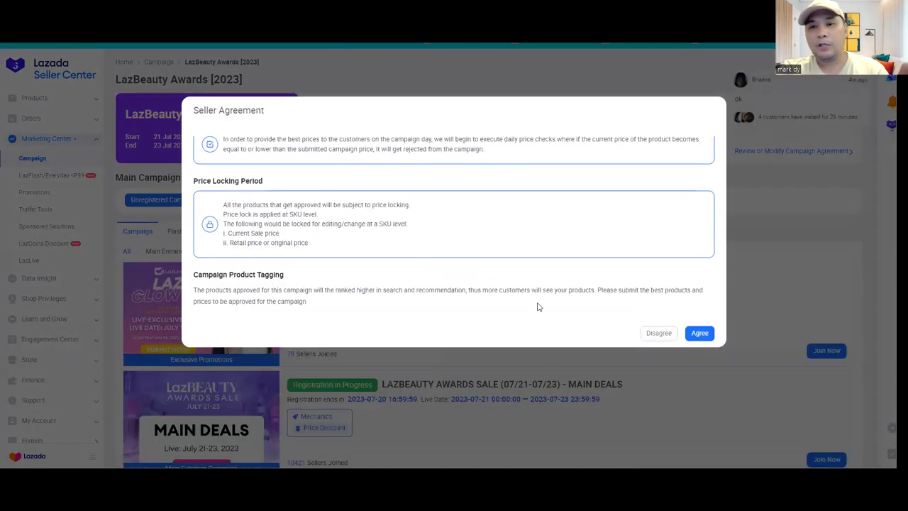
pyautogui.click(699, 333)
# Step: Check the Laz Glow Up July 17 Episode campaign for eligible products, and go back to the campaign overview
pyautogui.click(514, 256)
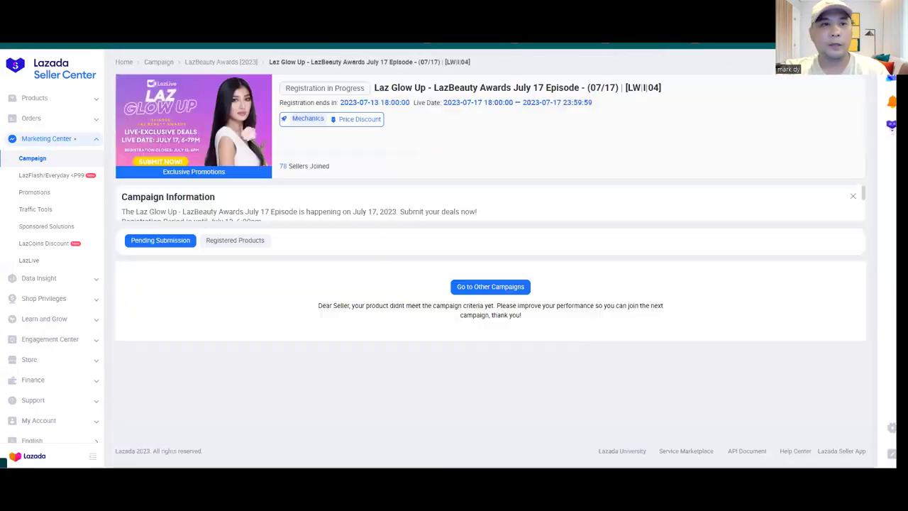
pyautogui.hotkey('alt', 'Left')
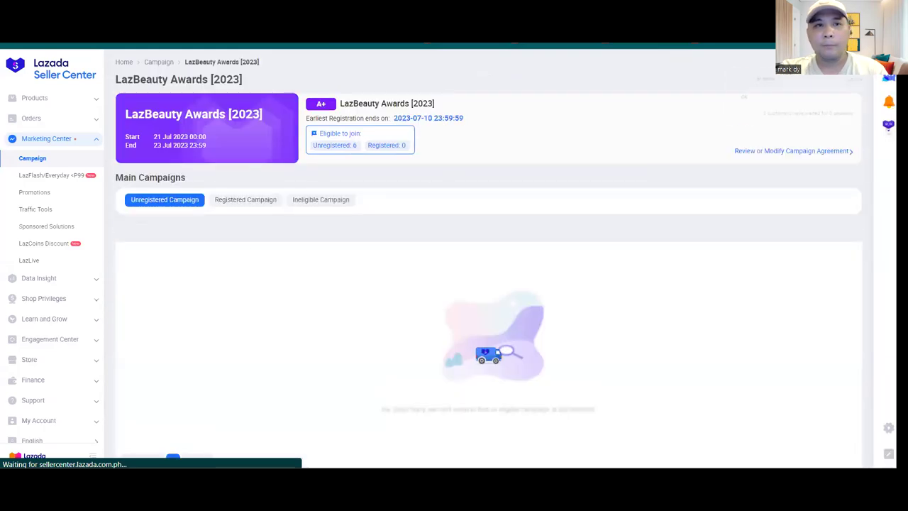
pyautogui.hotkey('alt', 'Left')
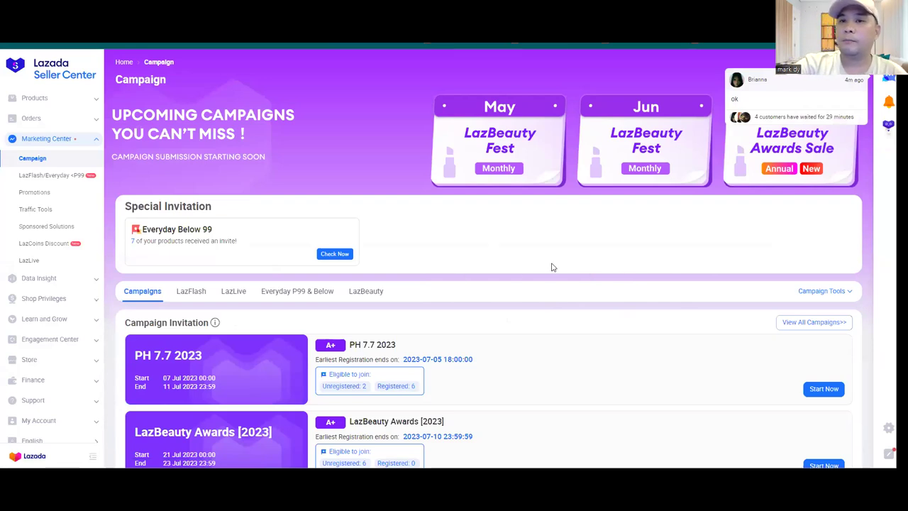
# Step: Browse the invitations and promotion channels on the campaign overview, and open Everyday P9 Deals to view its available campaigns
pyautogui.scroll(-3, 546, 263)
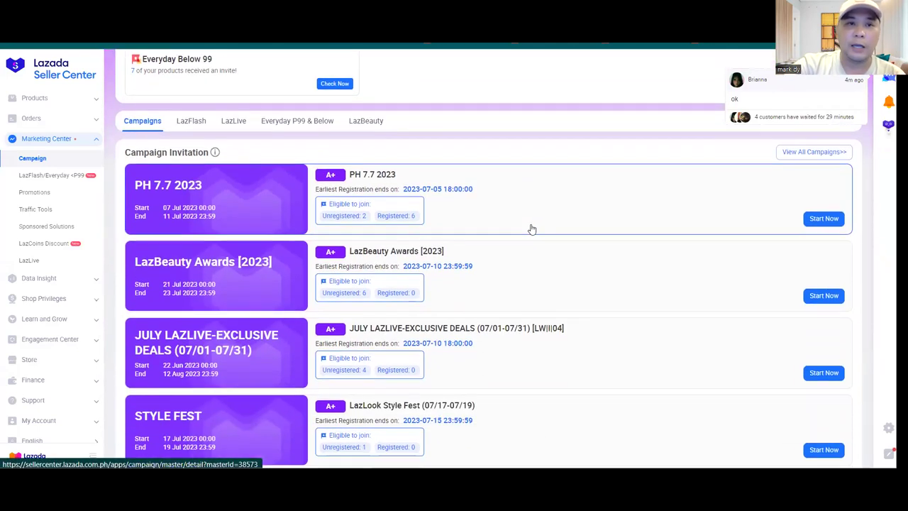
pyautogui.scroll(-5, 254, 250)
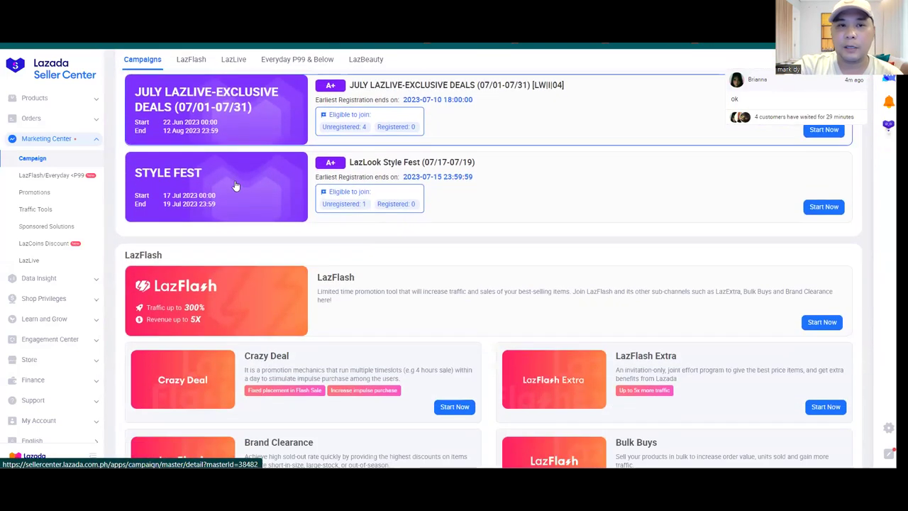
pyautogui.scroll(-2, 237, 185)
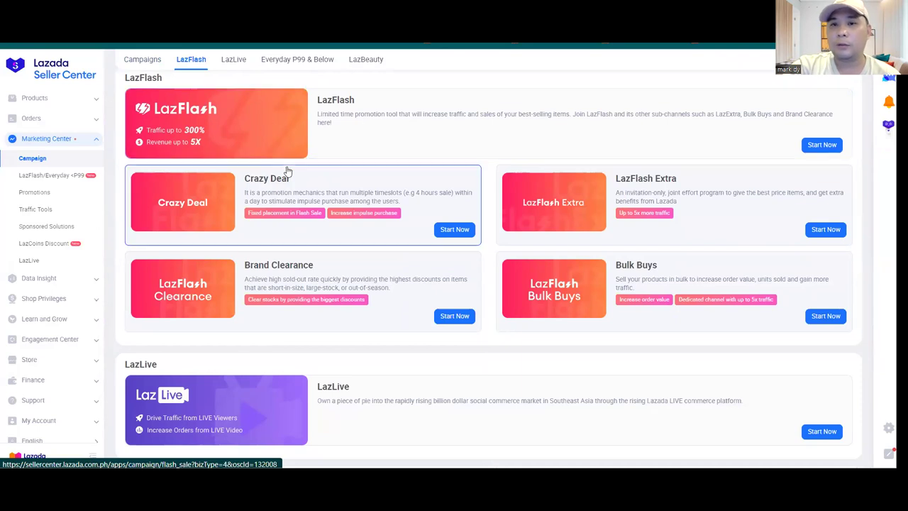
pyautogui.scroll(-3, 293, 160)
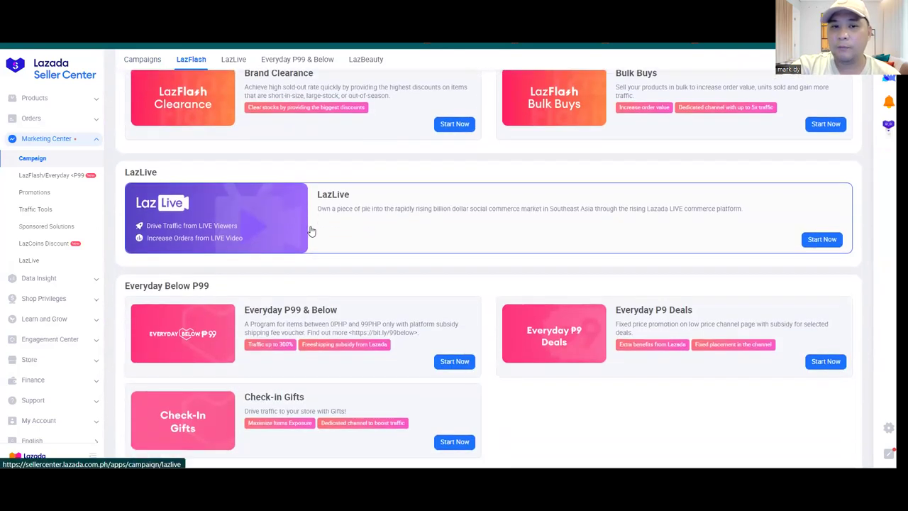
pyautogui.scroll(-2, 311, 231)
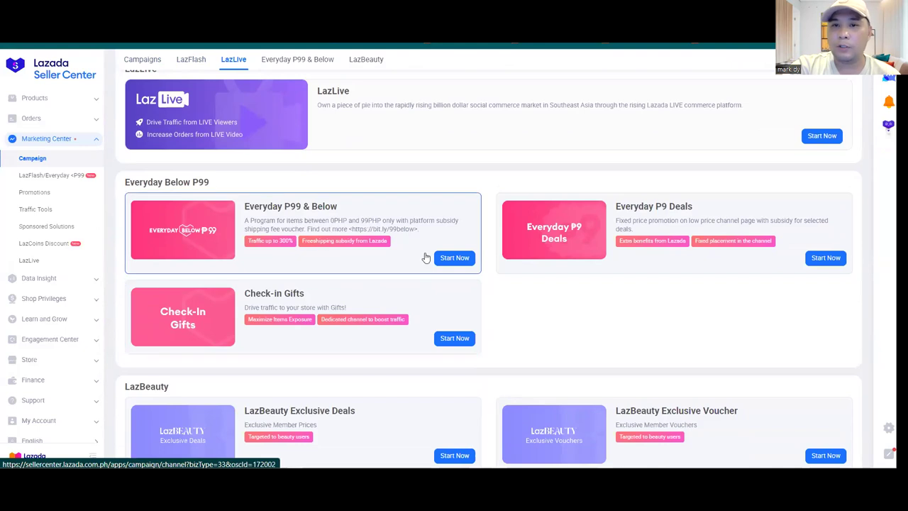
pyautogui.click(531, 246)
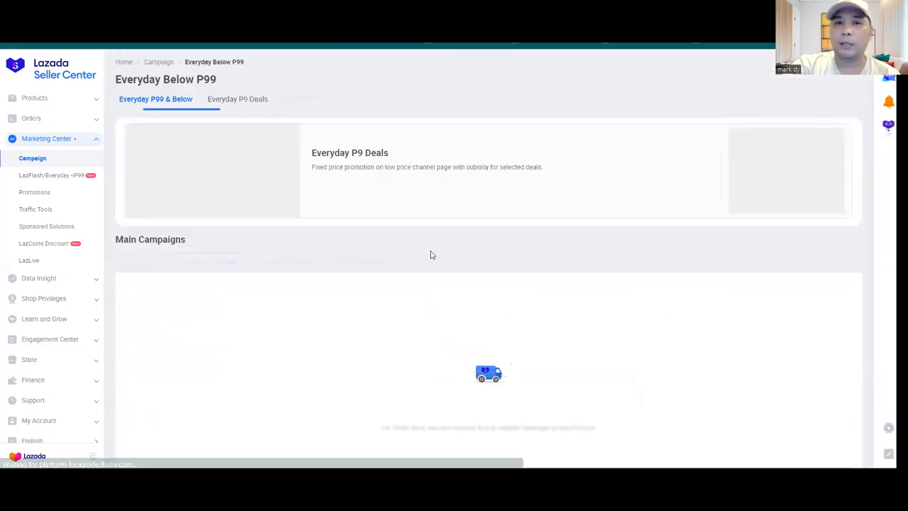
pyautogui.scroll(-5, 416, 234)
pyautogui.scroll(1, 417, 234)
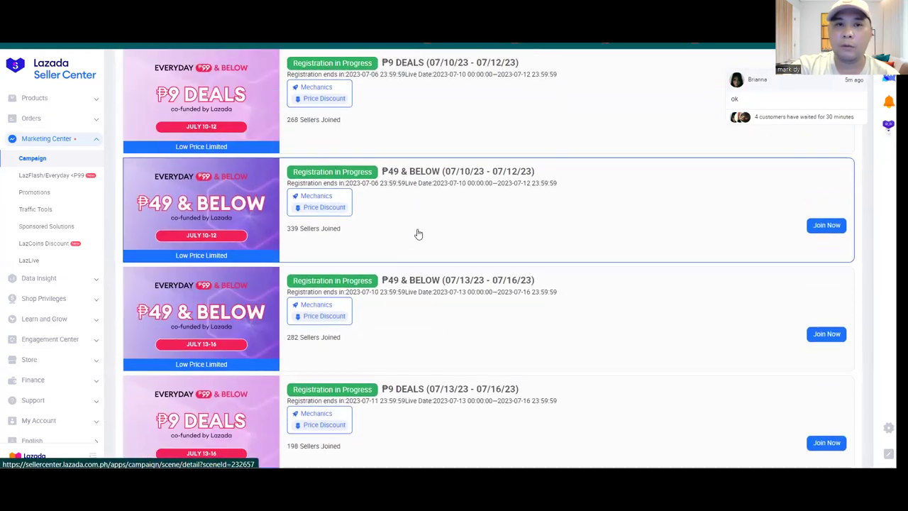
# Step: View the shop's registered Everyday P9 Deals campaigns, filtering by Online and by Registered Complete
pyautogui.scroll(5, 418, 234)
pyautogui.click(314, 204)
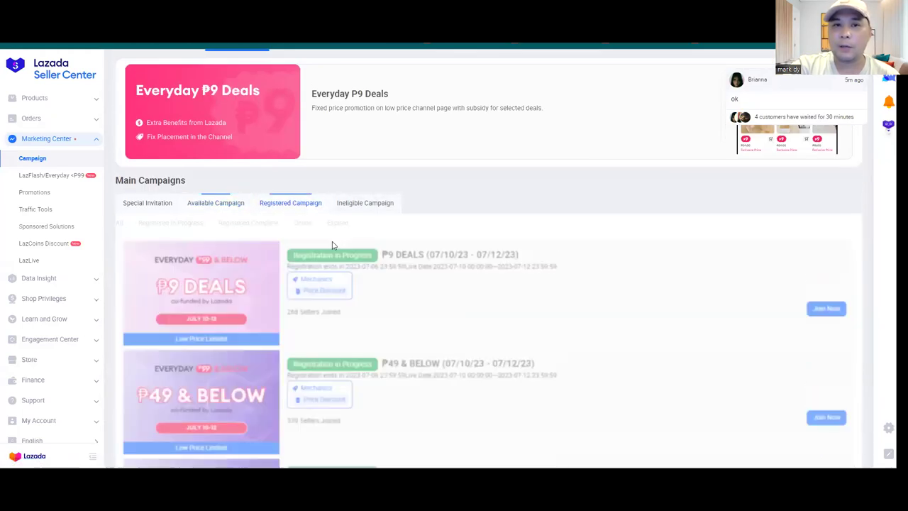
pyautogui.click(316, 223)
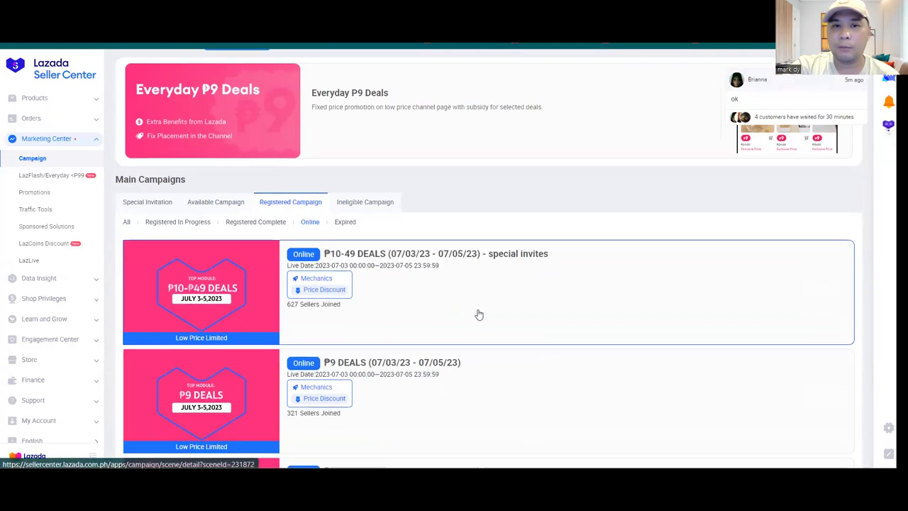
pyautogui.scroll(-3, 479, 314)
pyautogui.scroll(3, 298, 149)
pyautogui.click(253, 227)
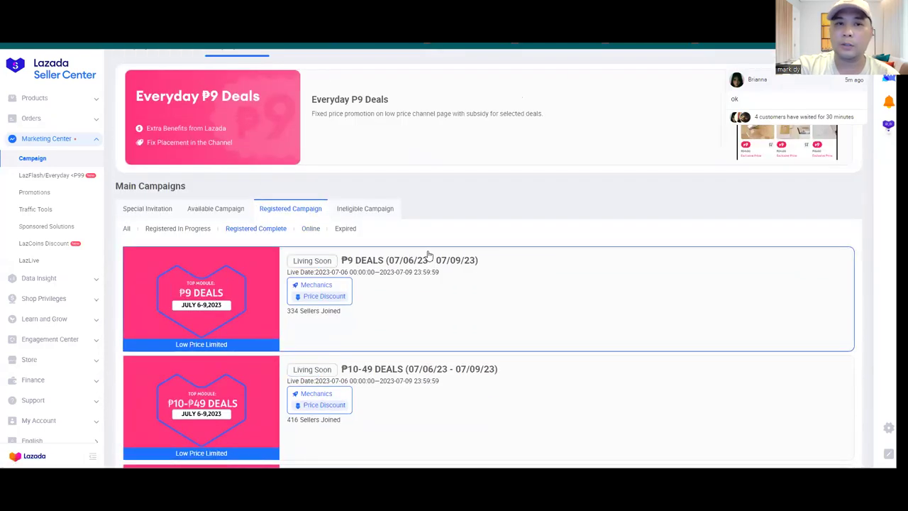
pyautogui.scroll(-2, 489, 244)
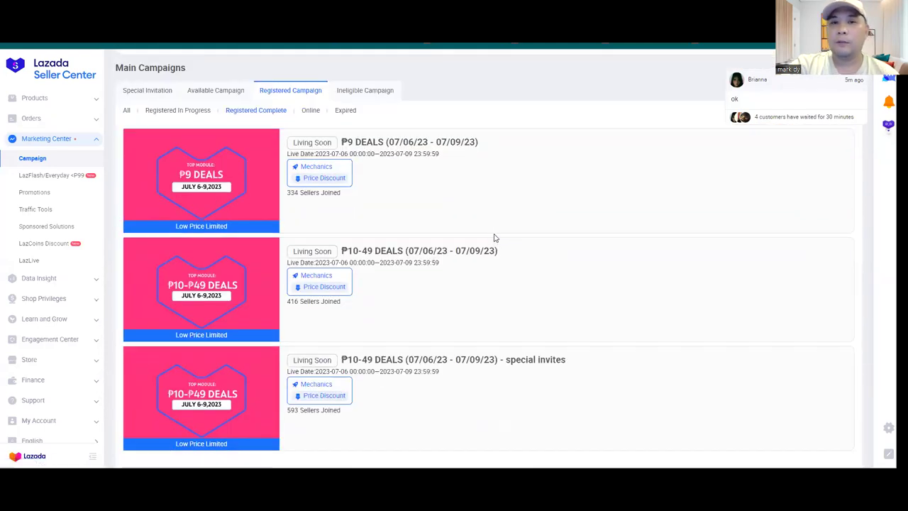
# Step: Open the ₱9 DEALS (07/06/23 - 07/09/23) campaign and examine its registered products that are pending allocation
pyautogui.click(537, 249)
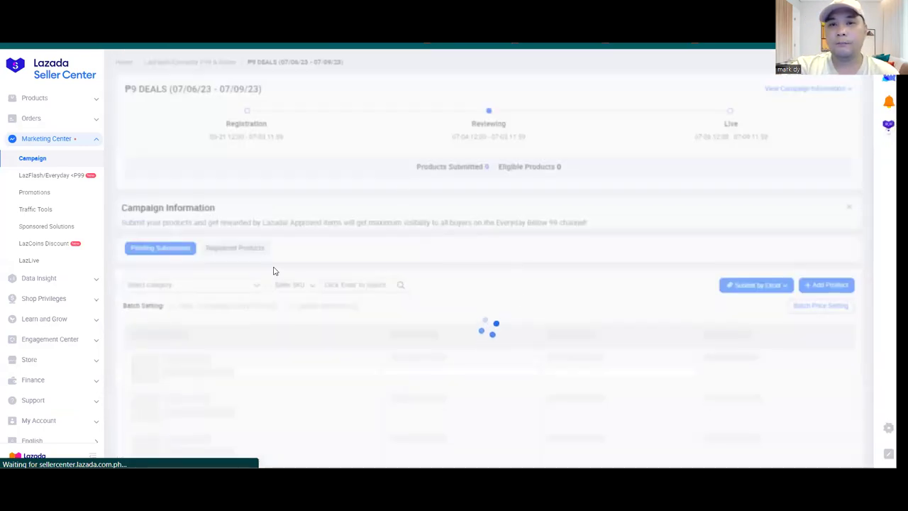
pyautogui.click(248, 261)
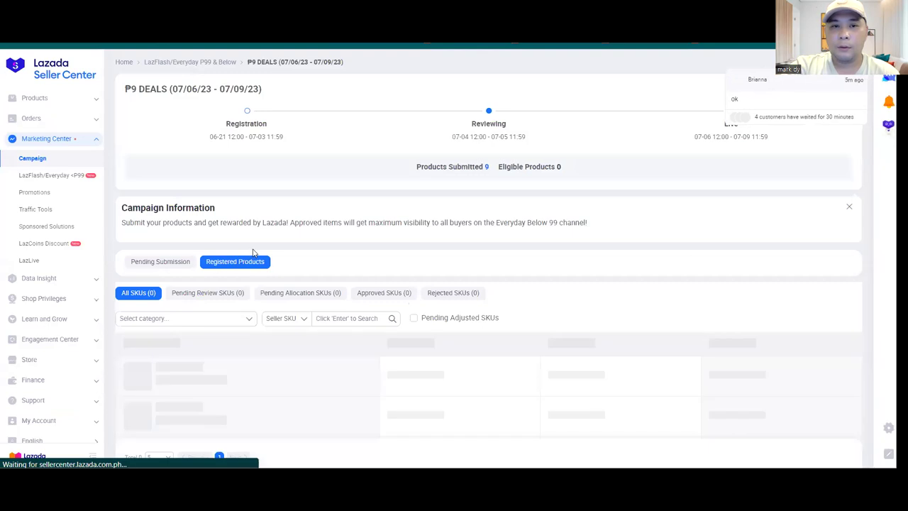
pyautogui.click(332, 293)
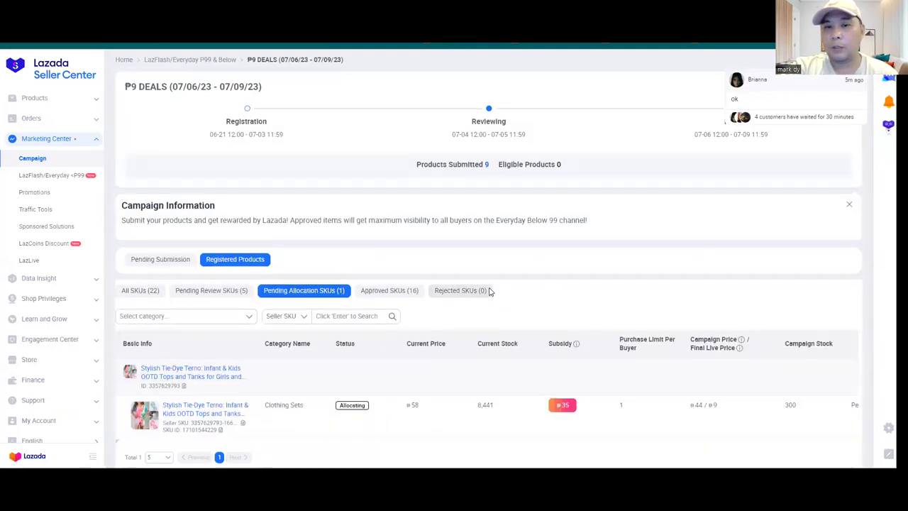
pyautogui.scroll(-1, 491, 292)
pyautogui.scroll(1, 494, 317)
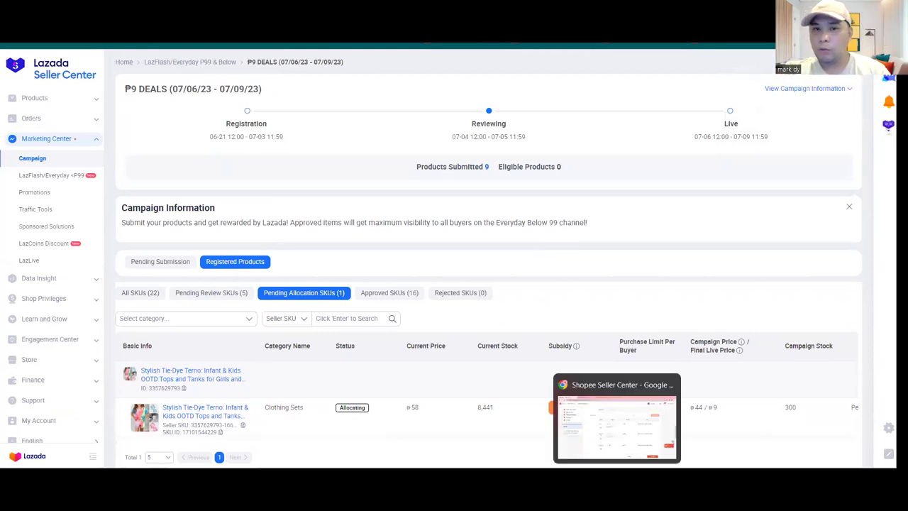
pyautogui.hotkey('alt', 'Tab')
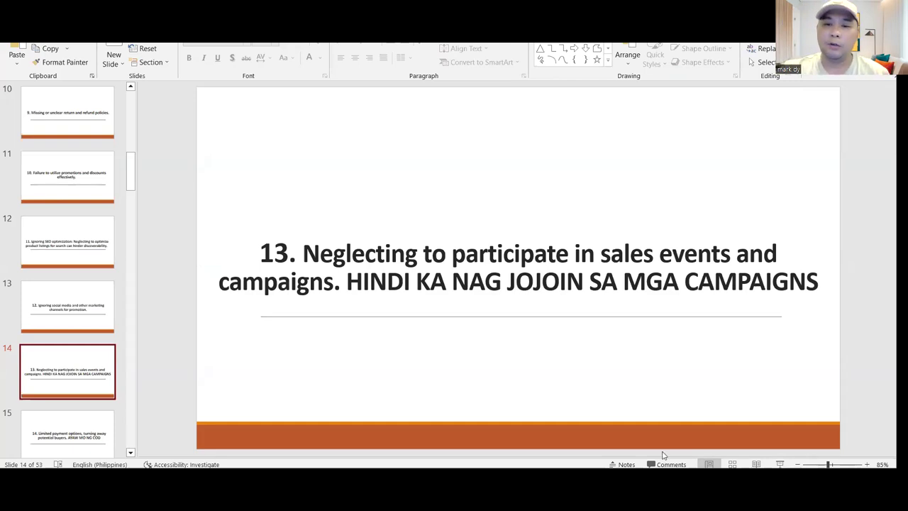
pyautogui.click(669, 426)
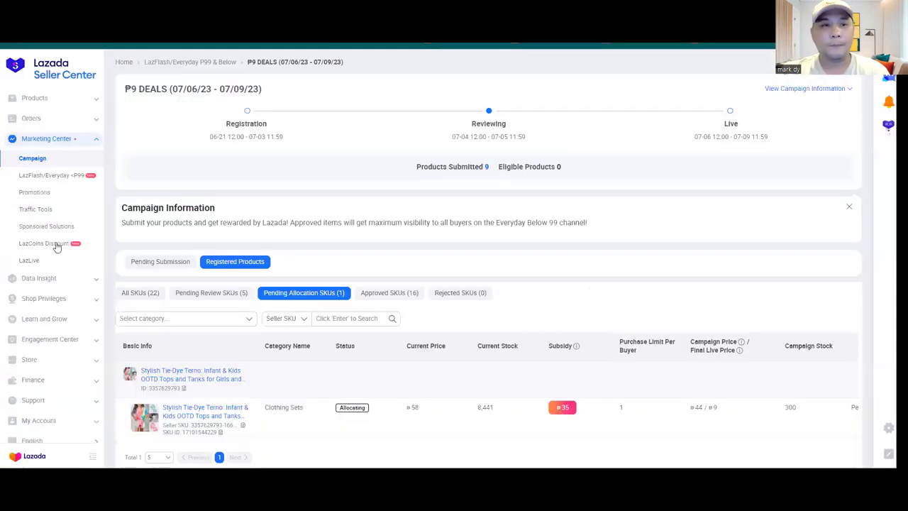
# Step: Open the seller home page in a new browser tab and launch Fee Forecast from the Popular Toolkit
pyautogui.rightClick(61, 71)
pyautogui.click(81, 80)
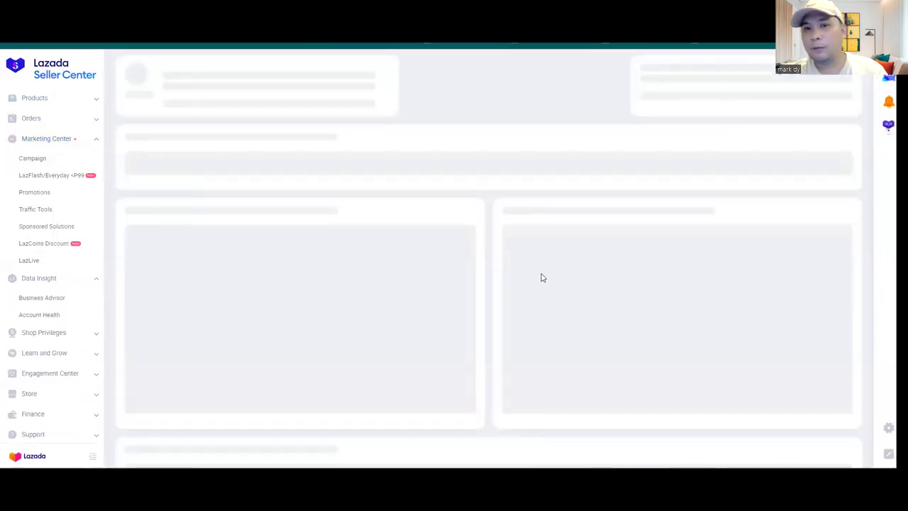
pyautogui.scroll(-3, 556, 271)
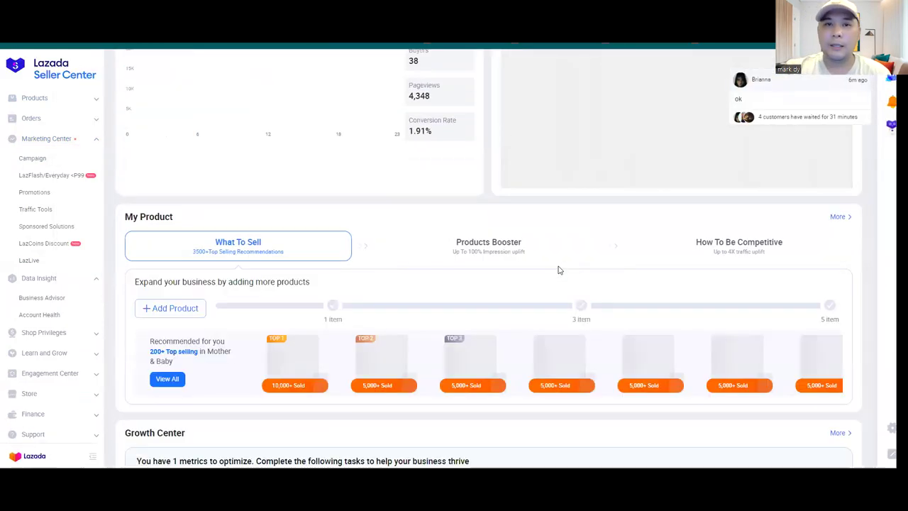
pyautogui.scroll(-2, 558, 266)
pyautogui.click(612, 134)
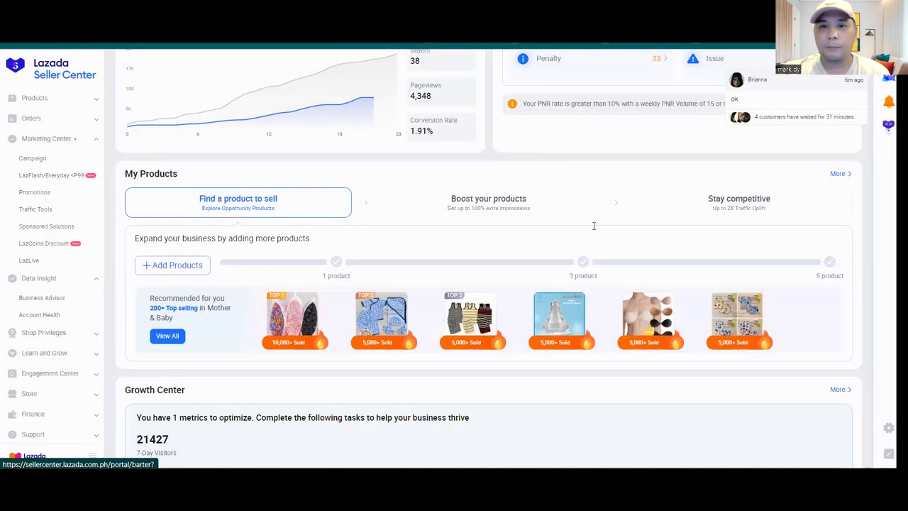
pyautogui.scroll(-9, 594, 252)
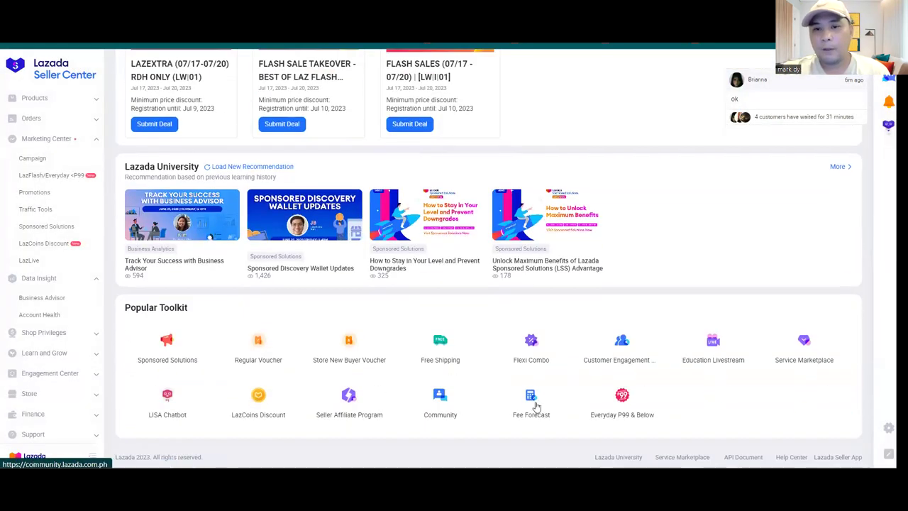
pyautogui.click(528, 406)
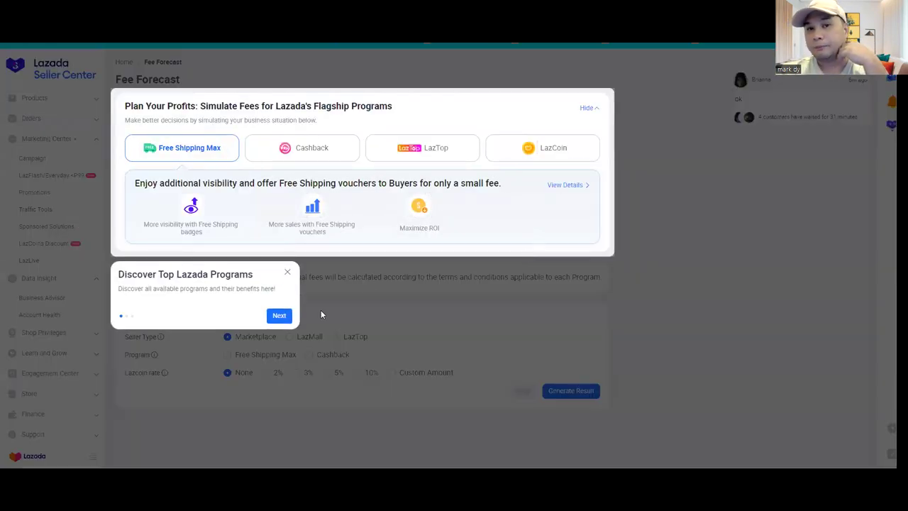
# Step: Dismiss the Fee Forecast introduction tour and select the Free Shipping Max and Cashback programs for the simulation
pyautogui.click(279, 315)
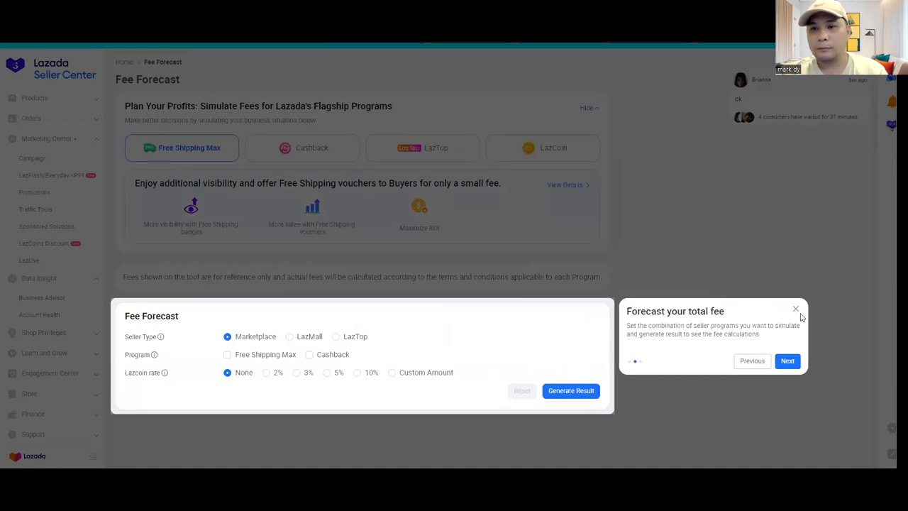
pyautogui.click(788, 361)
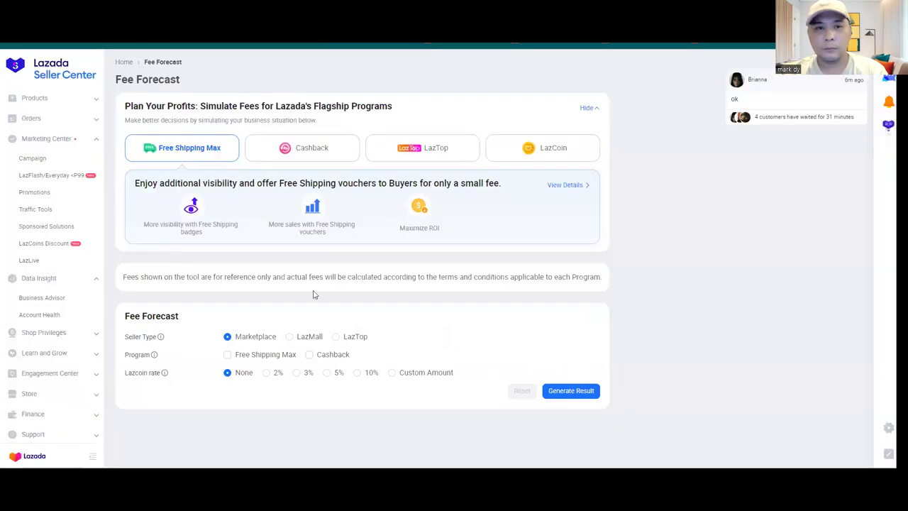
pyautogui.click(227, 354)
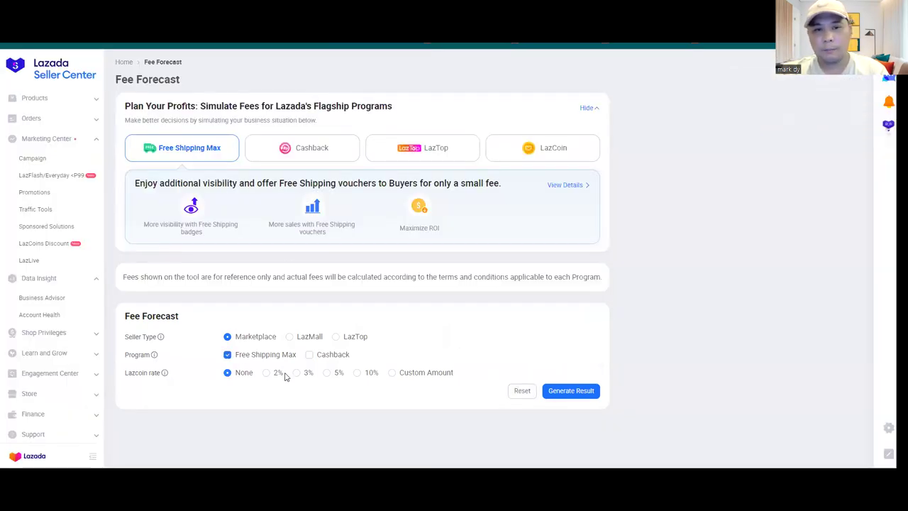
pyautogui.click(310, 355)
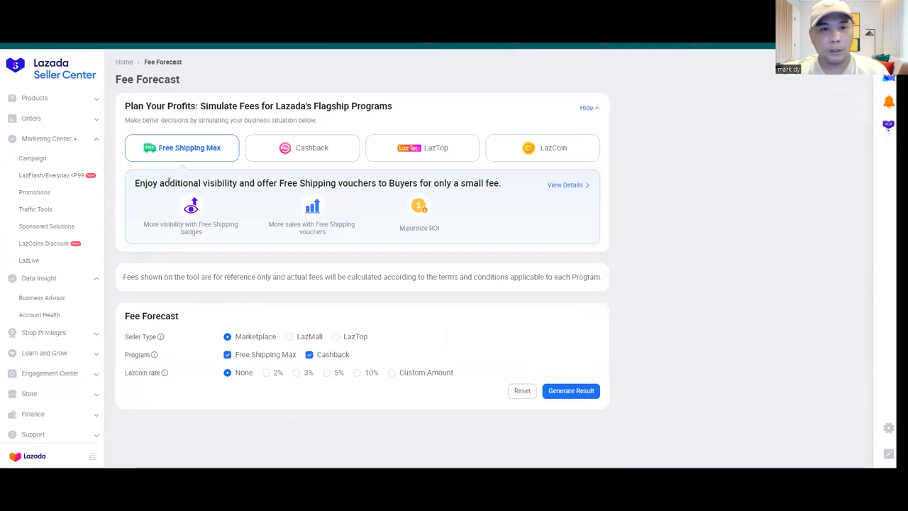
# Step: Generate the Marketplace fee forecast with Free Shipping Max and Cashback, and review each product's fees, cost rate and revenue
pyautogui.scroll(-1, 572, 342)
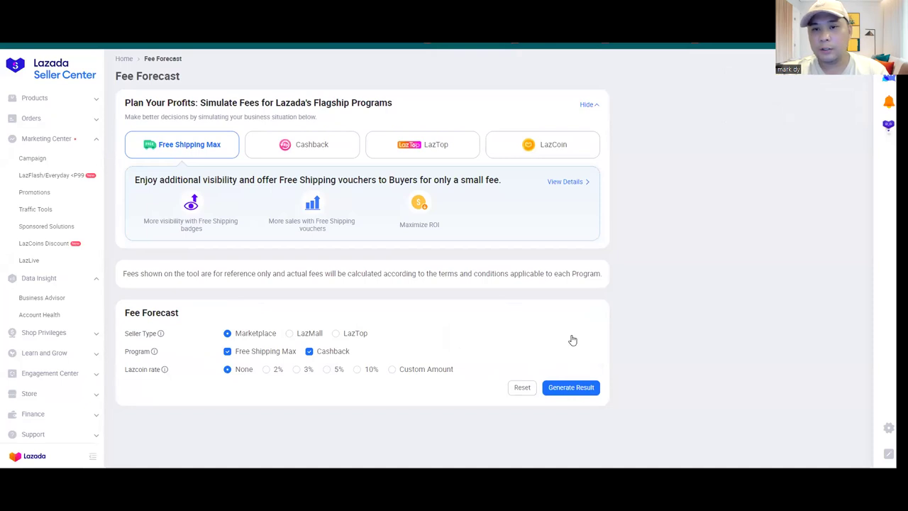
pyautogui.scroll(-3, 633, 338)
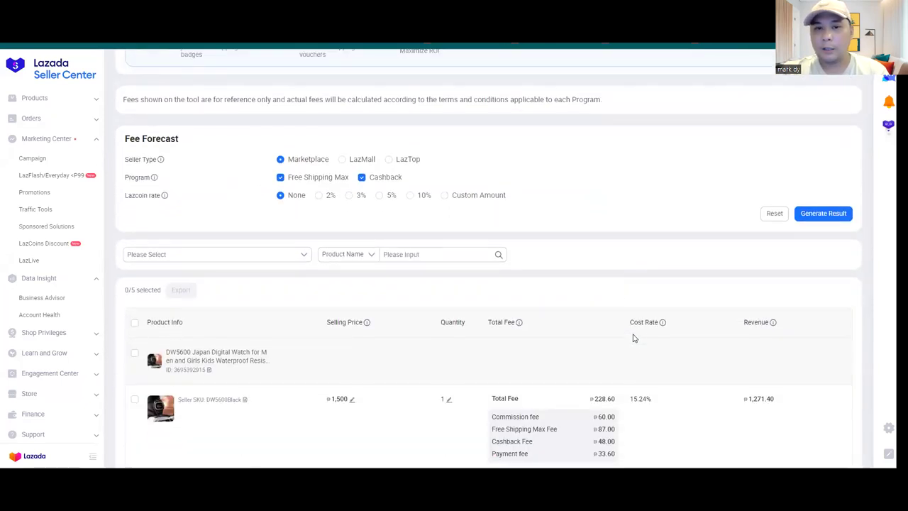
pyautogui.scroll(-2, 633, 338)
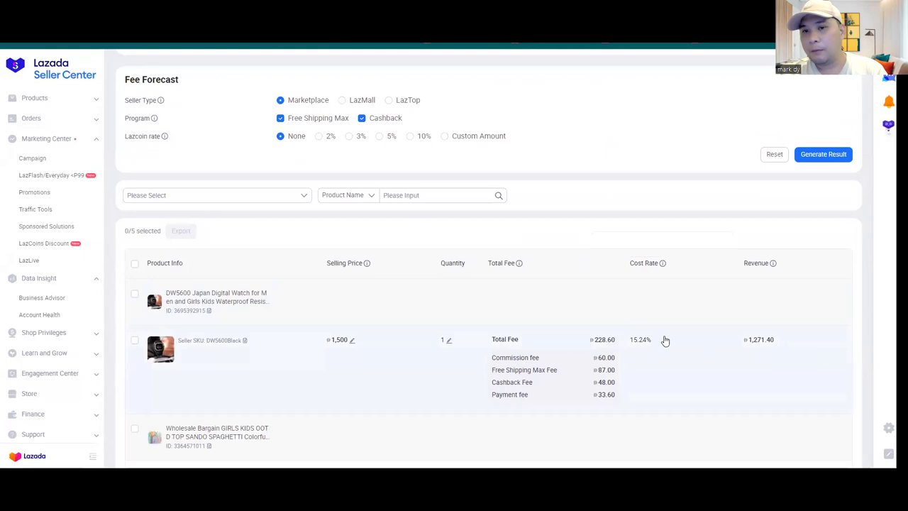
pyautogui.scroll(-2, 603, 359)
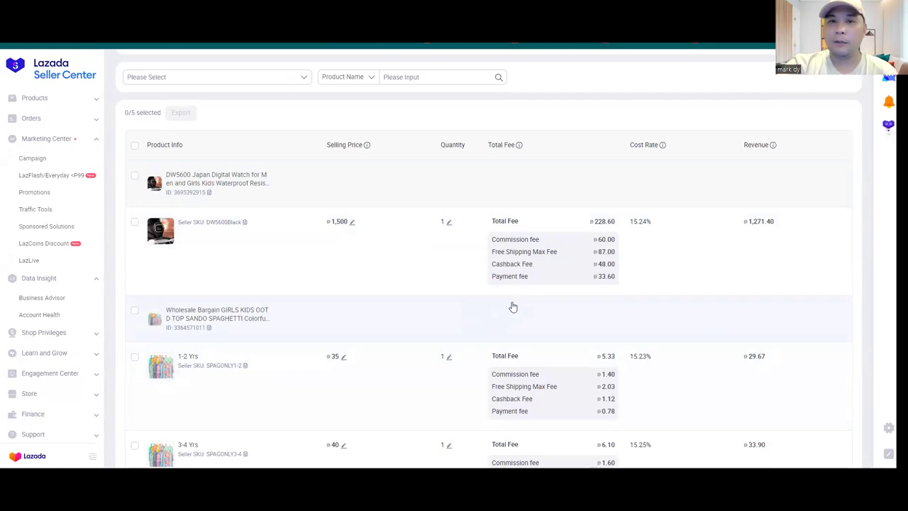
pyautogui.scroll(4, 525, 305)
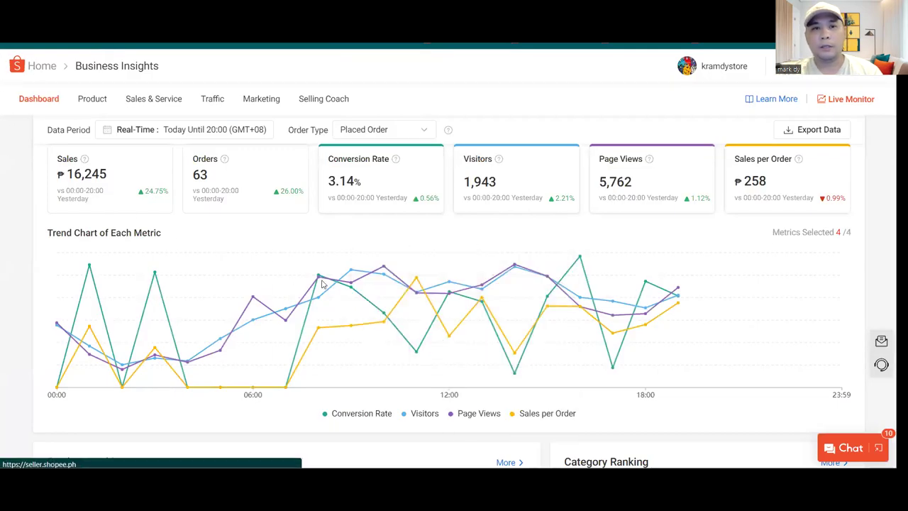
# Step: Open the Shopee Seller Centre home page from Business Insights and look over its Business Insights and Marketing Center sections
pyautogui.click(39, 65)
pyautogui.scroll(-3, 237, 273)
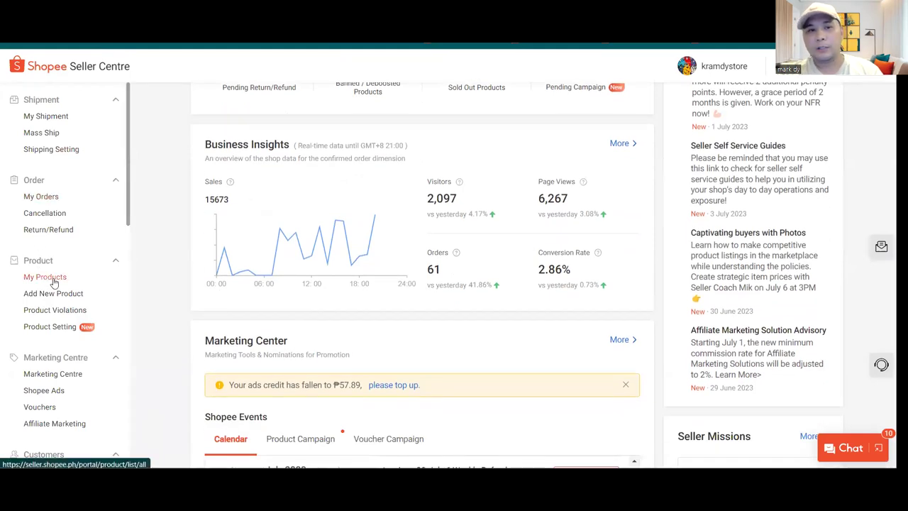
pyautogui.rightClick(47, 383)
pyautogui.click(85, 266)
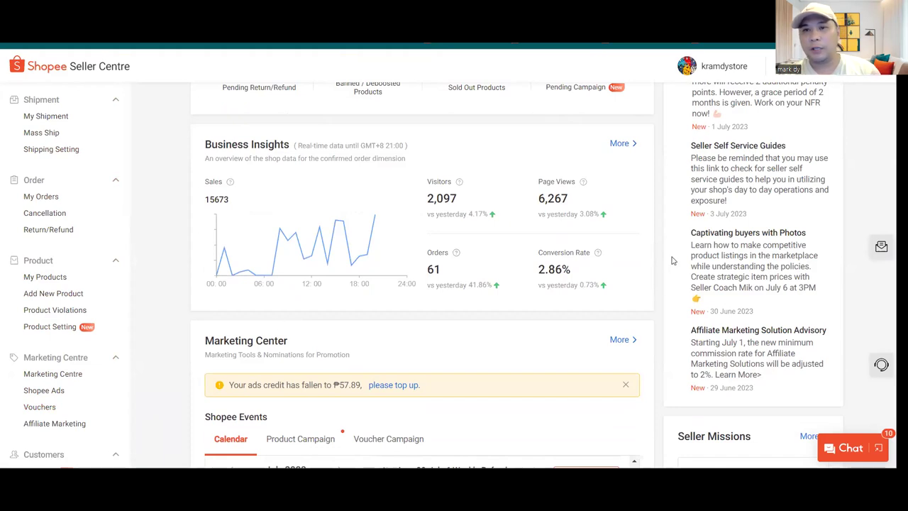
# Step: View the Popular Toolkit on Lazada's seller home page, dismissing the Seller Barter Program offer, and return to the PowerPoint slides
pyautogui.hotkey('ctrl', 'Tab')
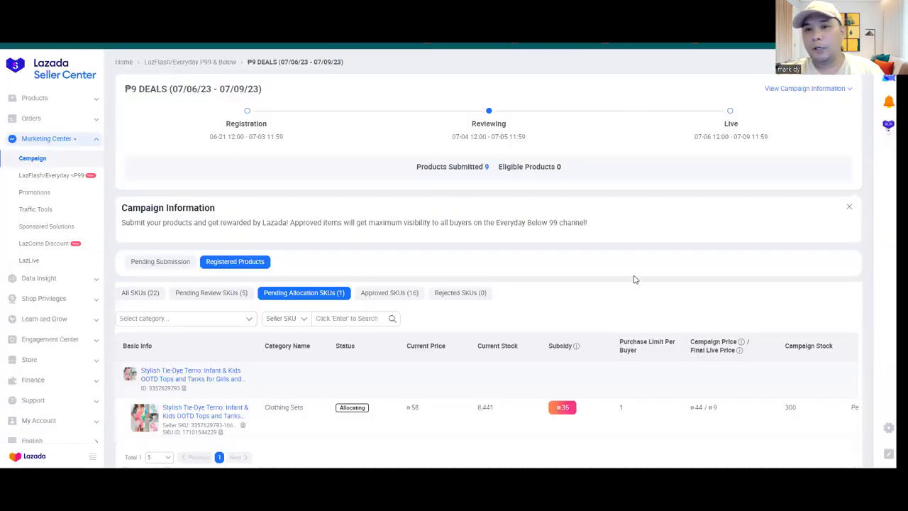
pyautogui.scroll(-2, 596, 280)
pyautogui.click(62, 81)
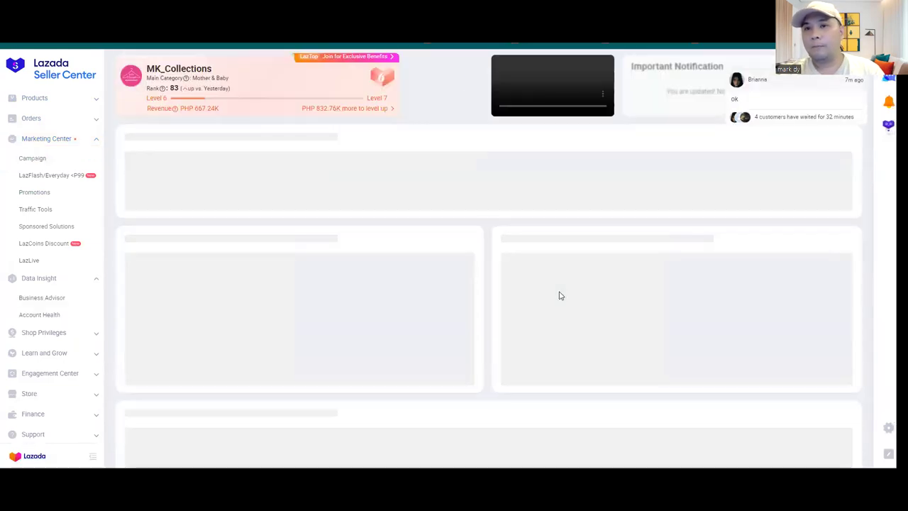
pyautogui.scroll(-5, 522, 283)
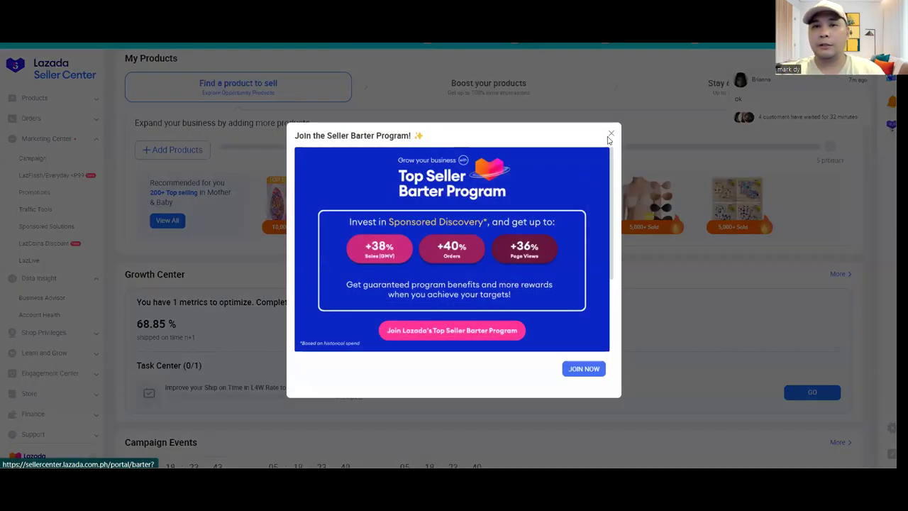
pyautogui.click(529, 443)
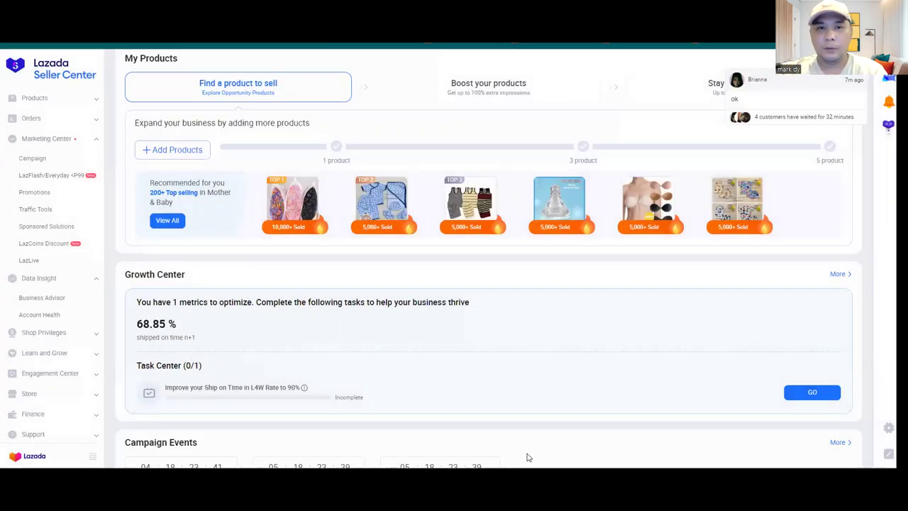
pyautogui.scroll(1, 522, 455)
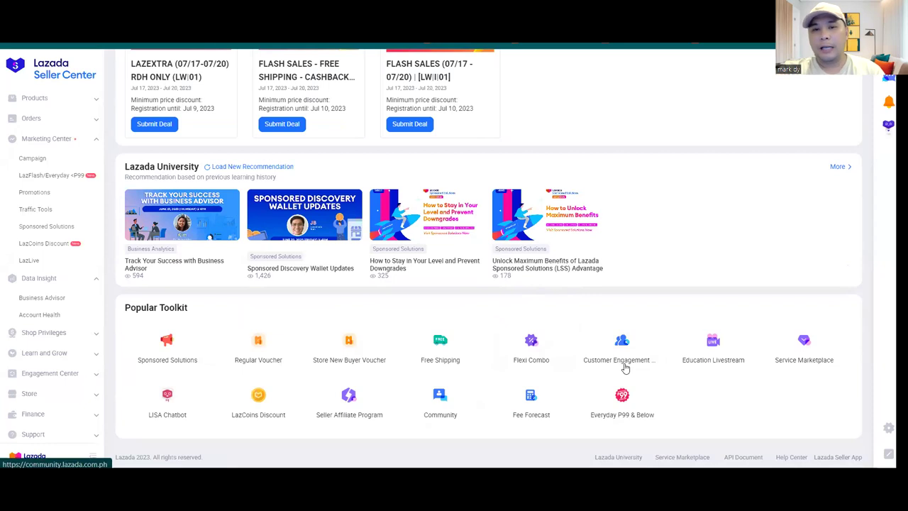
pyautogui.moveTo(533, 400)
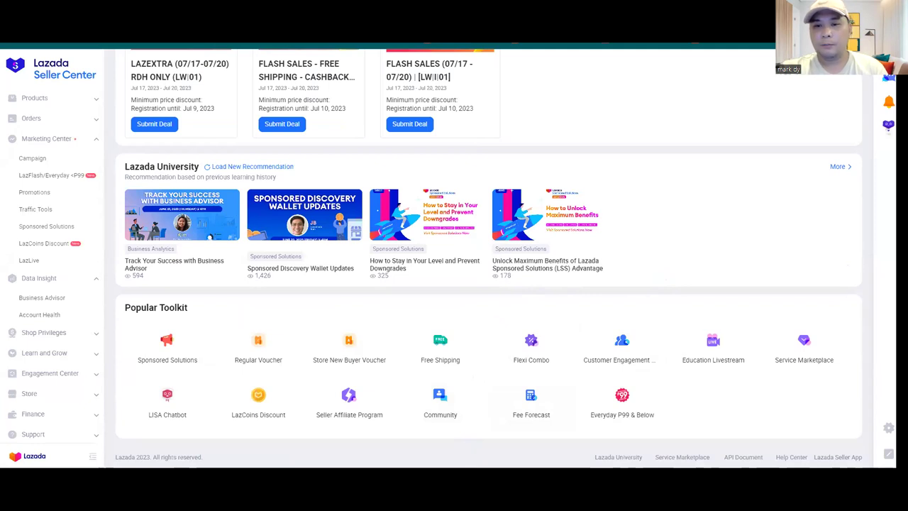
pyautogui.hotkey('alt', 'Tab')
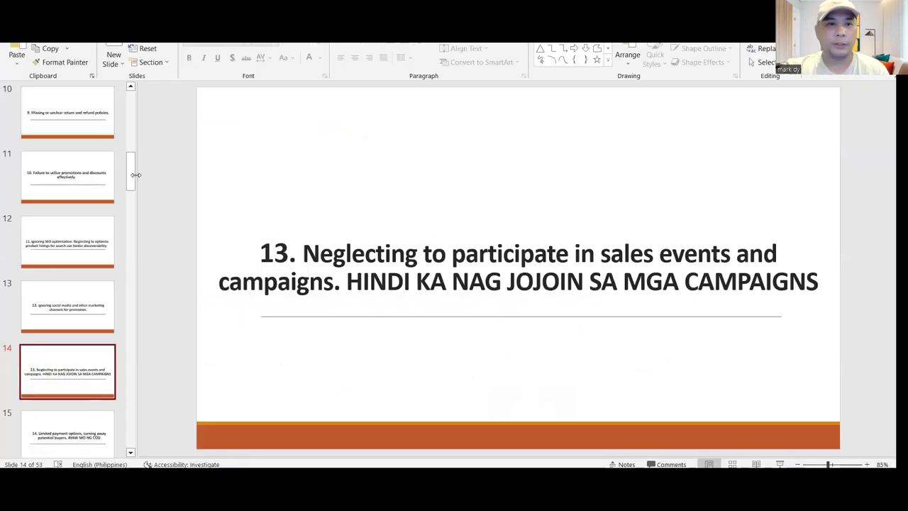
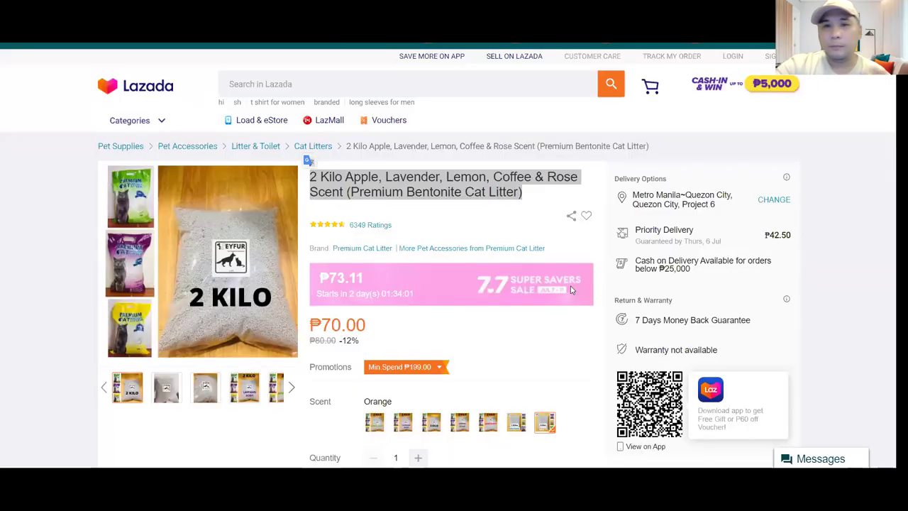
# Step: Examine the Lazada product page of the 2 Kilo Premium Bentonite Cat Litter, including its 7.7 Super Savers Sale banner
pyautogui.scroll(-1, 520, 284)
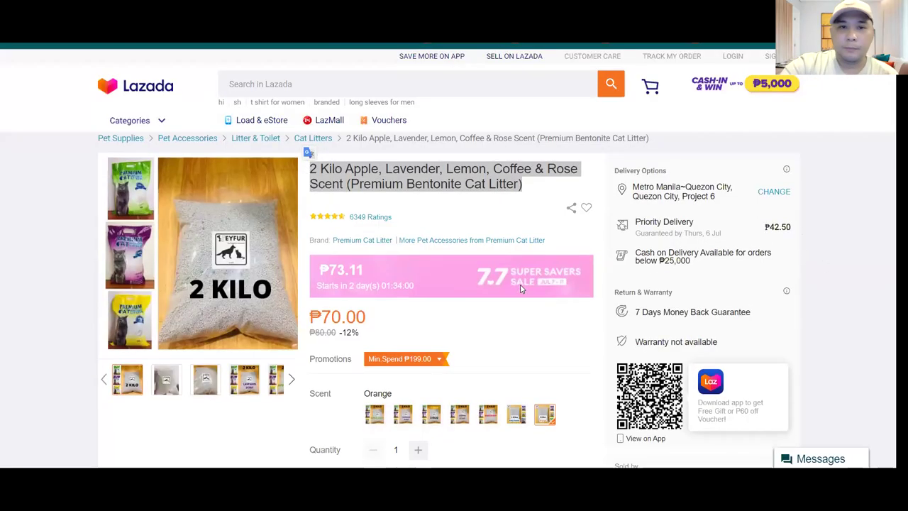
pyautogui.scroll(1, 520, 289)
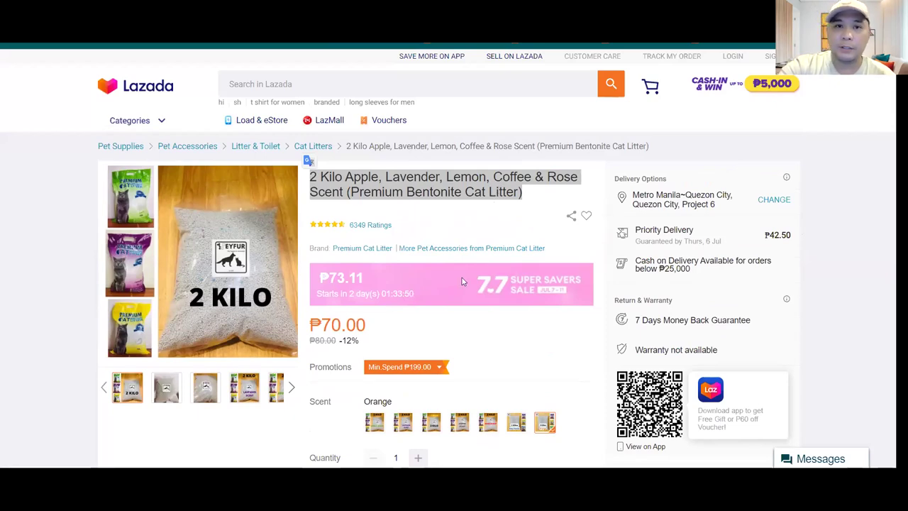
pyautogui.scroll(-15, 461, 282)
pyautogui.scroll(-5, 327, 266)
pyautogui.scroll(20, 327, 262)
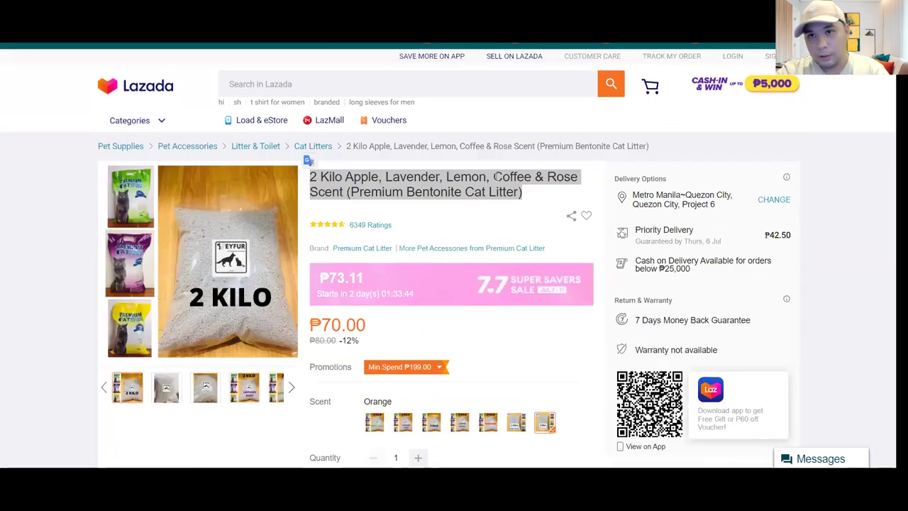
# Step: Switch to ChatGPT and write the prompt "create a sales converting long product description using these keywords"
pyautogui.hotkey('ctrl', 'Tab')
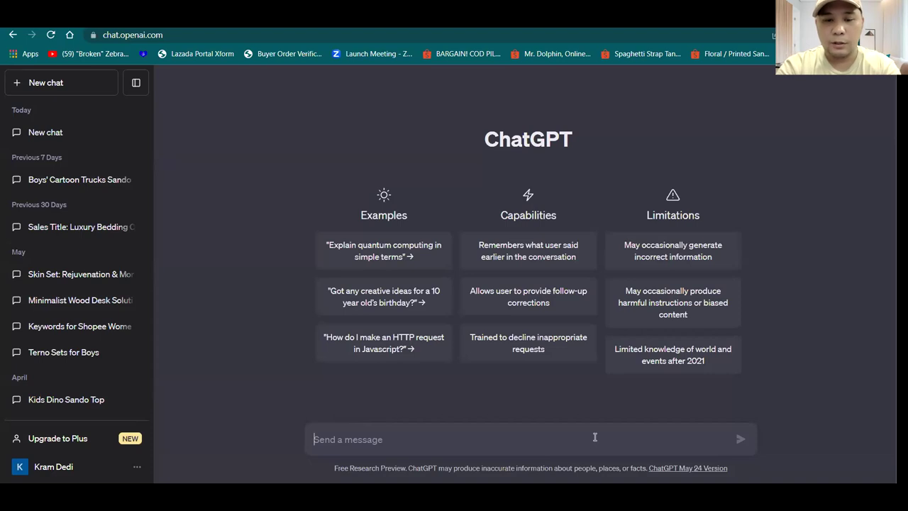
pyautogui.write('create a d')
pyautogui.press('BackSpace')
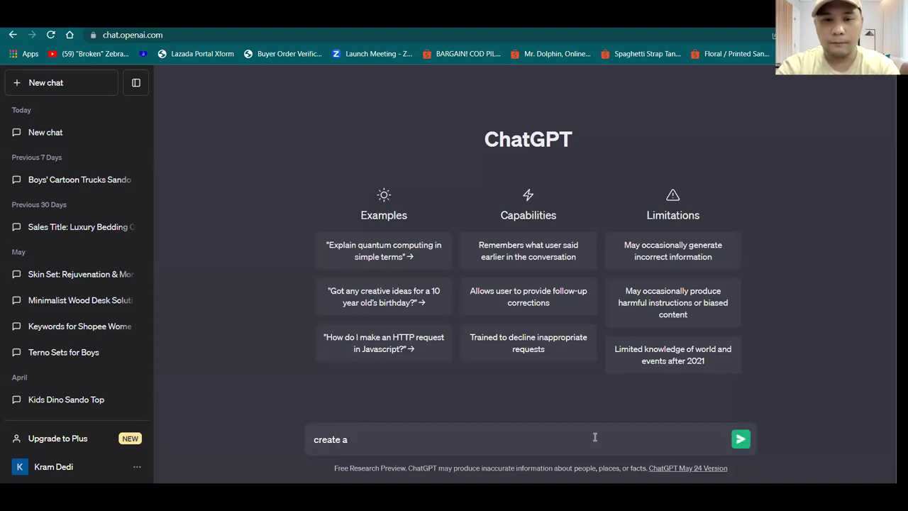
pyautogui.write('long product')
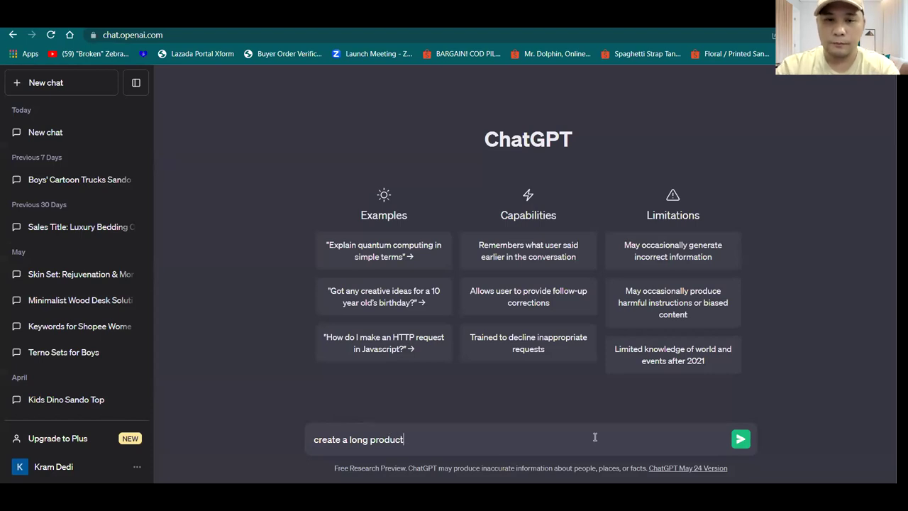
pyautogui.click(350, 438)
pyautogui.write('sales convert')
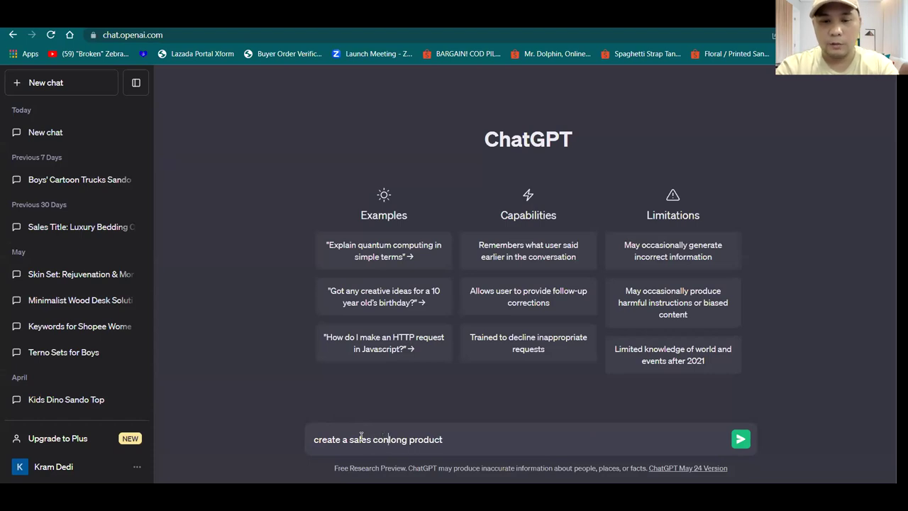
pyautogui.write('ing and')
pyautogui.press('BackSpace')
pyautogui.press('BackSpace')
pyautogui.press('BackSpace')
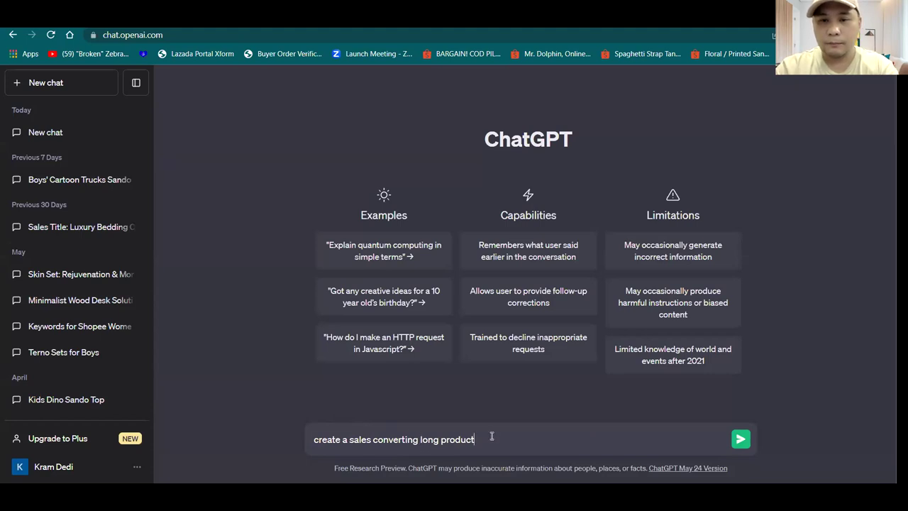
pyautogui.write('descri')
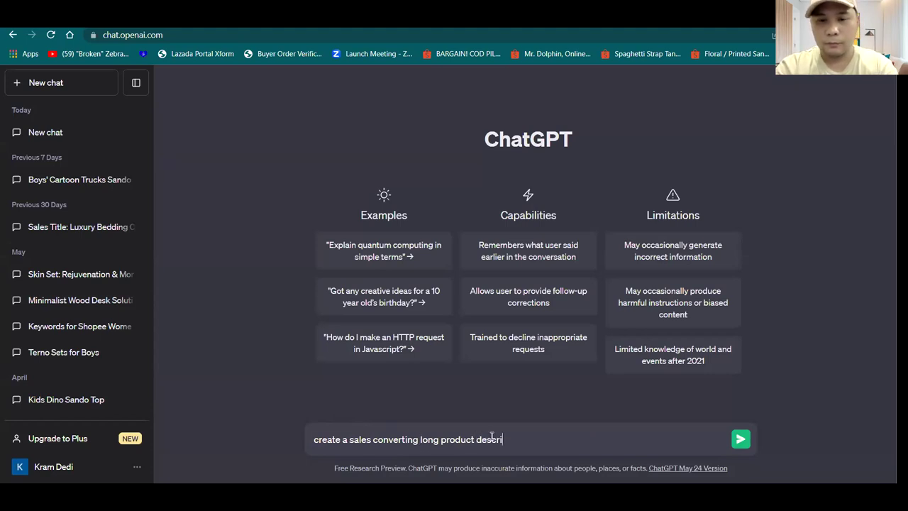
pyautogui.write('ption using t')
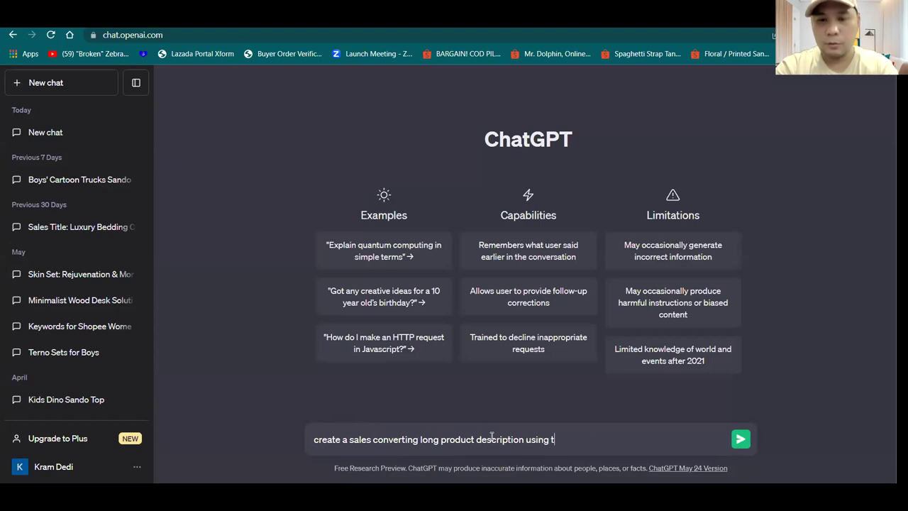
pyautogui.write('he foll')
pyautogui.press('BackSpace')
pyautogui.press('BackSpace')
pyautogui.press('BackSpace')
pyautogui.press('BackSpace')
pyautogui.press('BackSpace')
pyautogui.write('se ke')
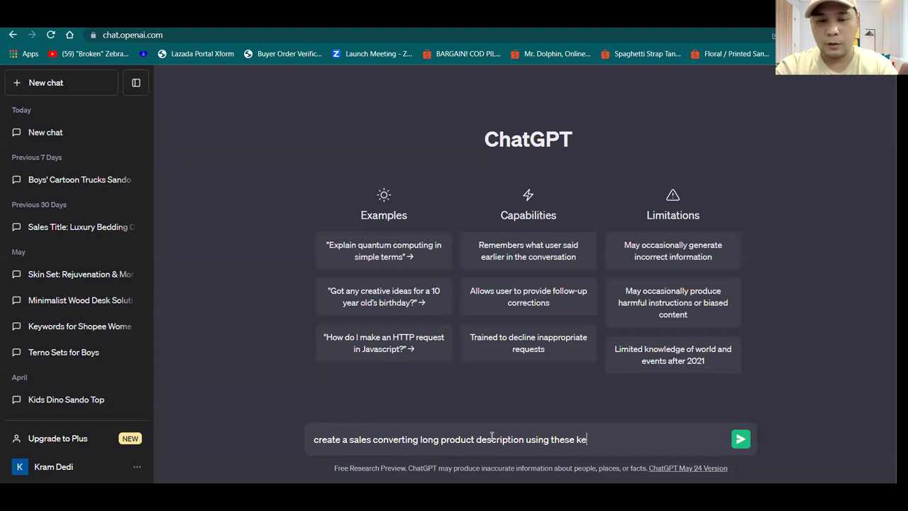
pyautogui.write('ywords')
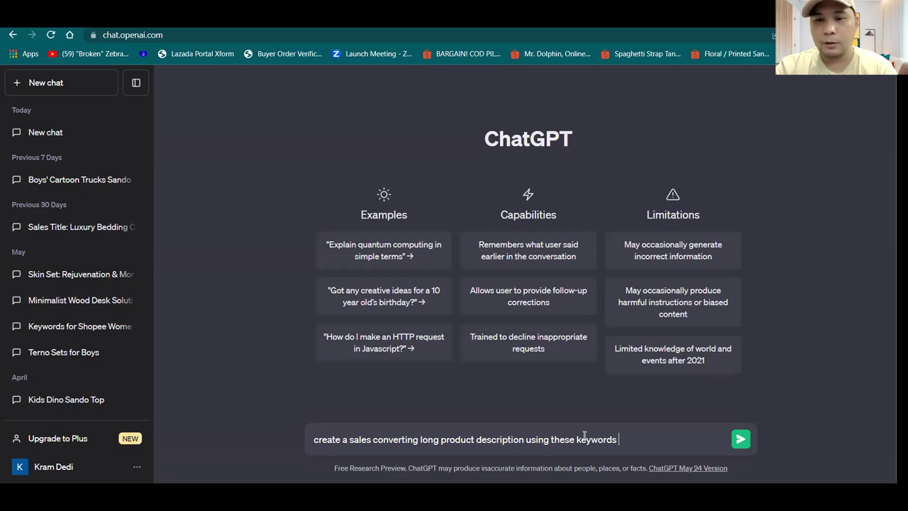
# Step: Append the copied Lazada title "2 Kilo Apple, Lavender, Lemon, Coffee & Rose Scent (Premium Bentonite Cat Litter)" to the prompt and send it
pyautogui.hotkey('ctrl', 'Tab')
pyautogui.hotkey('ctrl', 'c')
pyautogui.hotkey('ctrl', 'Tab')
pyautogui.hotkey('ctrl', 'v')
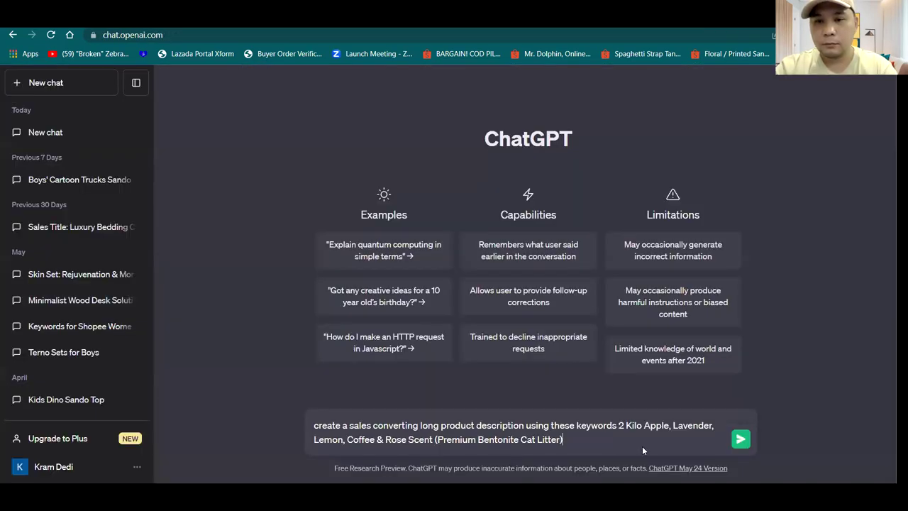
pyautogui.press('Return')
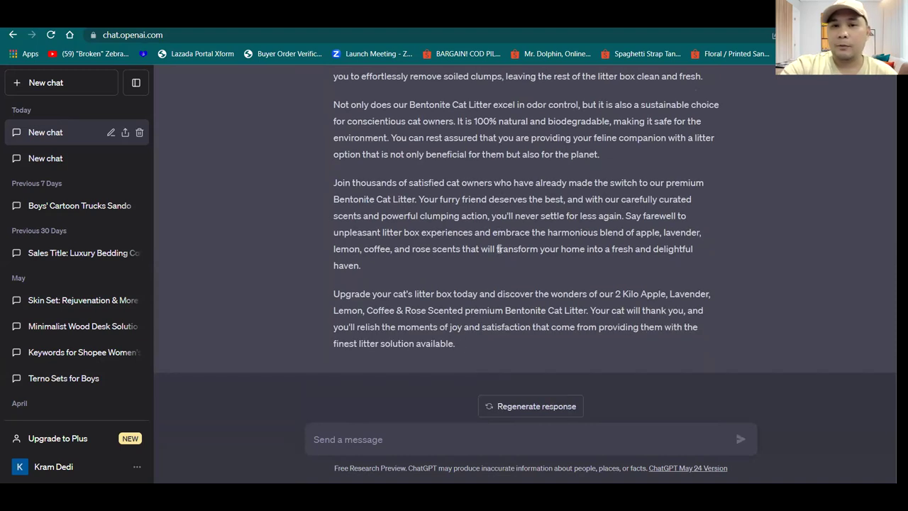
# Step: Reuse the cat litter description prompt in the same chat, append "with unique selling points" and send it
pyautogui.scroll(4, 488, 250)
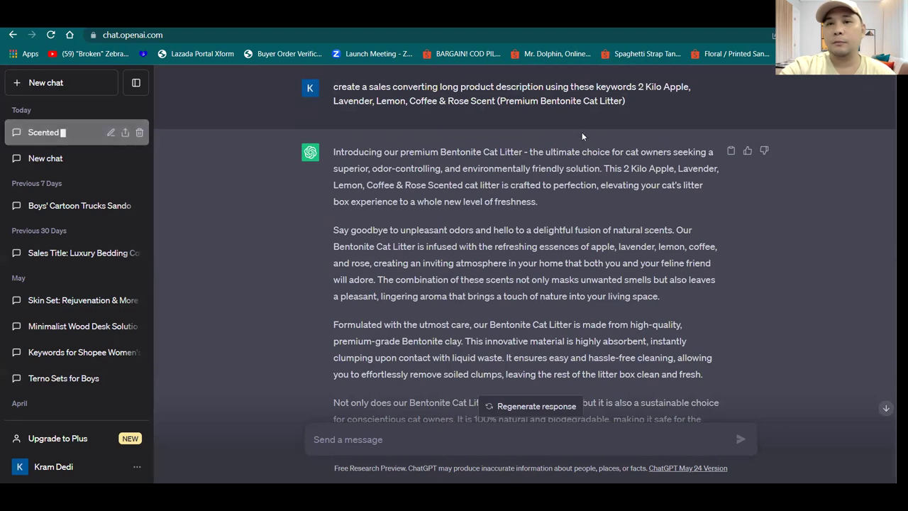
pyautogui.moveTo(627, 101); pyautogui.dragTo(334, 87)
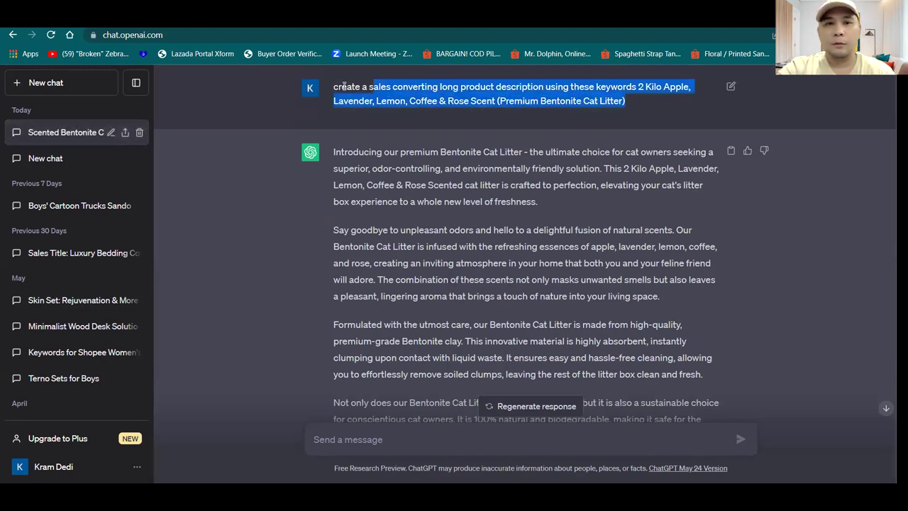
pyautogui.scroll(-4, 474, 287)
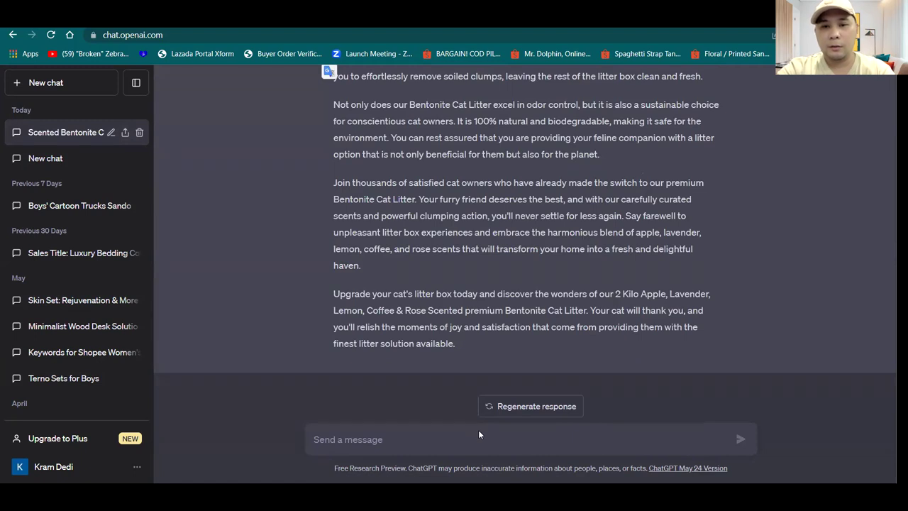
pyautogui.hotkey('ctrl', 'v')
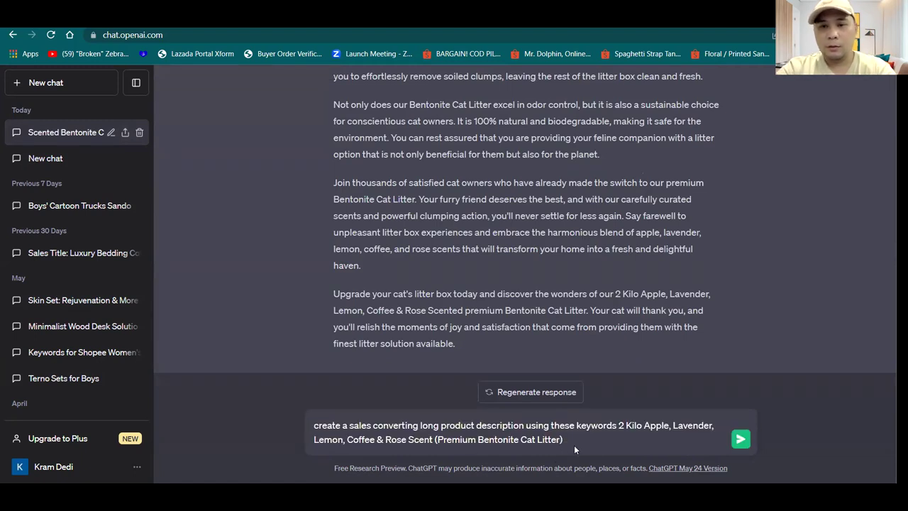
pyautogui.write('with un')
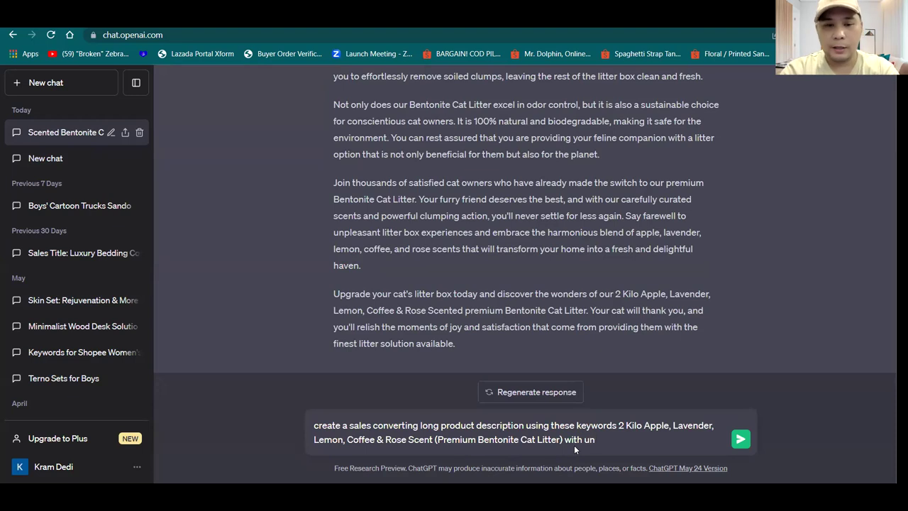
pyautogui.write('ique selling points')
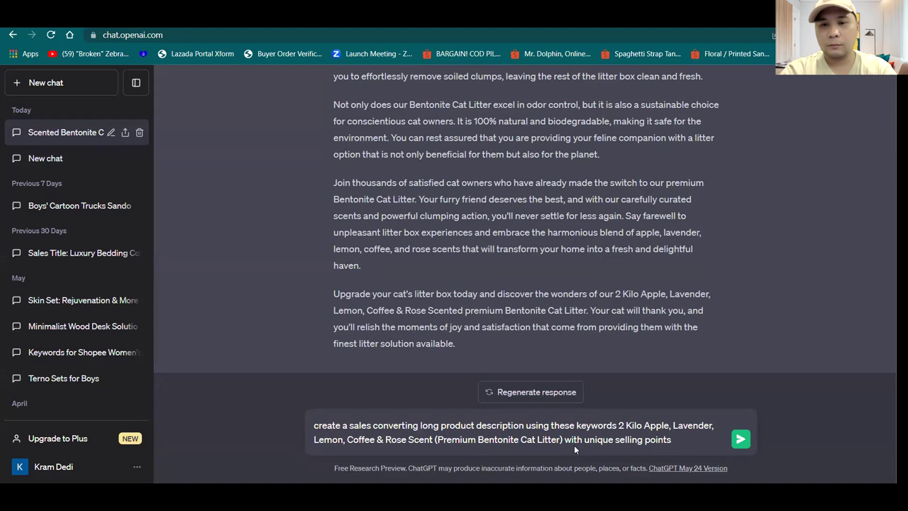
pyautogui.press('Return')
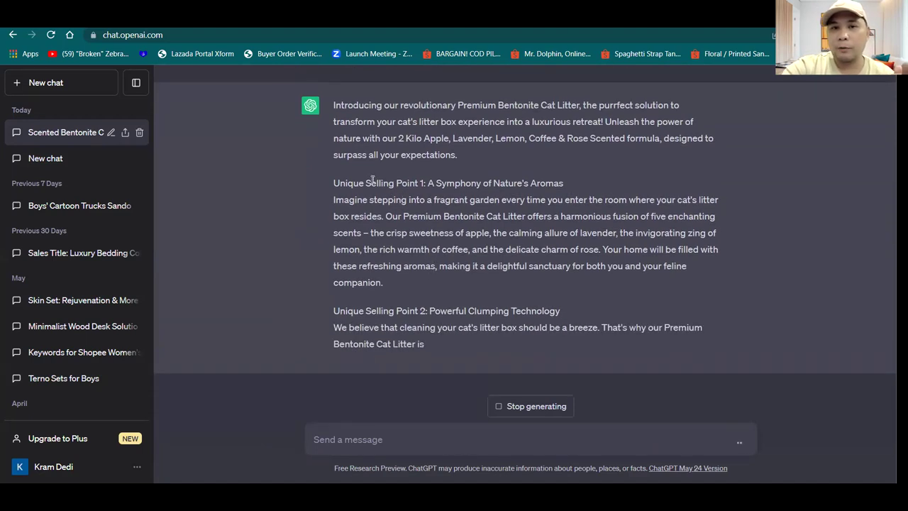
# Step: Highlight the Unique Selling Point 1 heading in the new response and stop the generation
pyautogui.moveTo(378, 181); pyautogui.dragTo(365, 166)
pyautogui.click(408, 272)
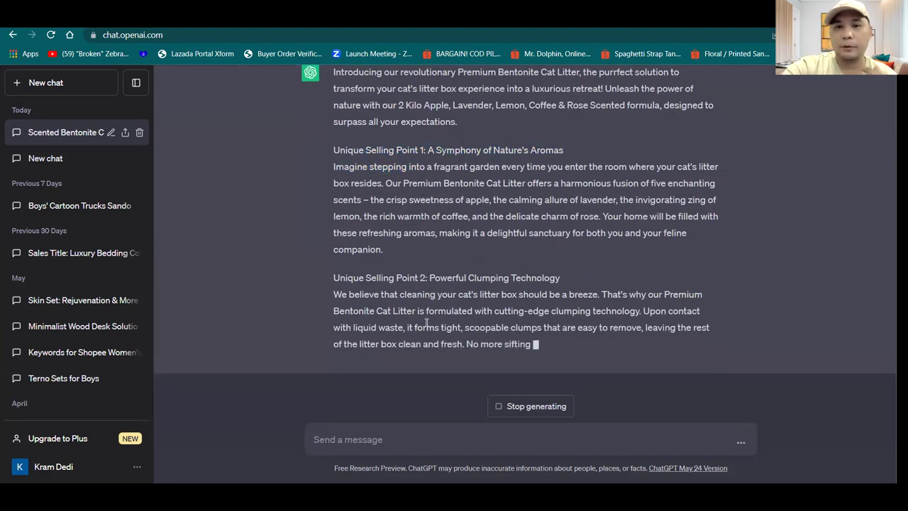
pyautogui.click(522, 406)
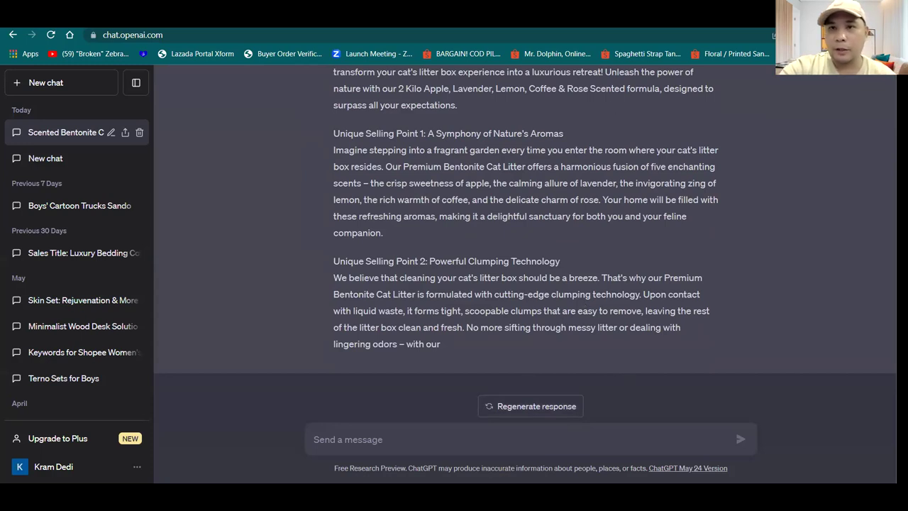
# Step: Switch to the YouTube channel's Videos page and browse the Shopee and Lazada tutorials
pyautogui.click(604, 14)
pyautogui.scroll(10, 229, 310)
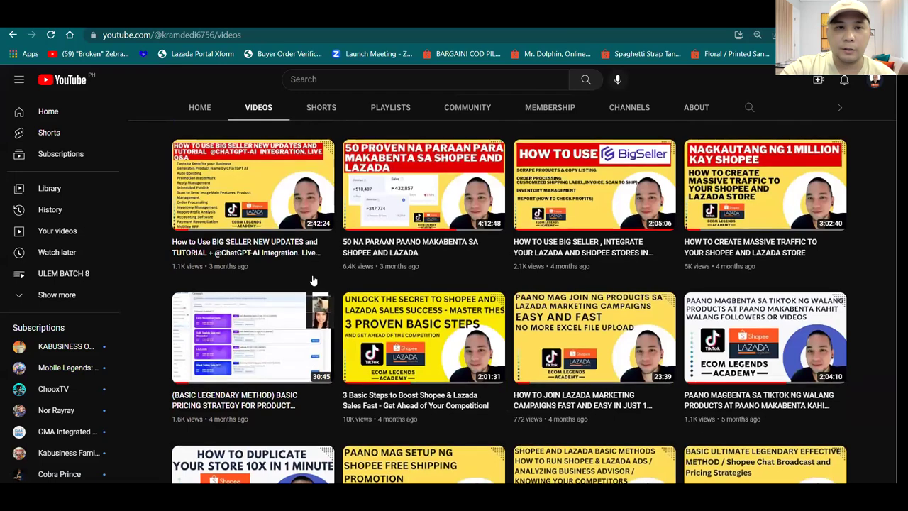
pyautogui.scroll(-3, 227, 308)
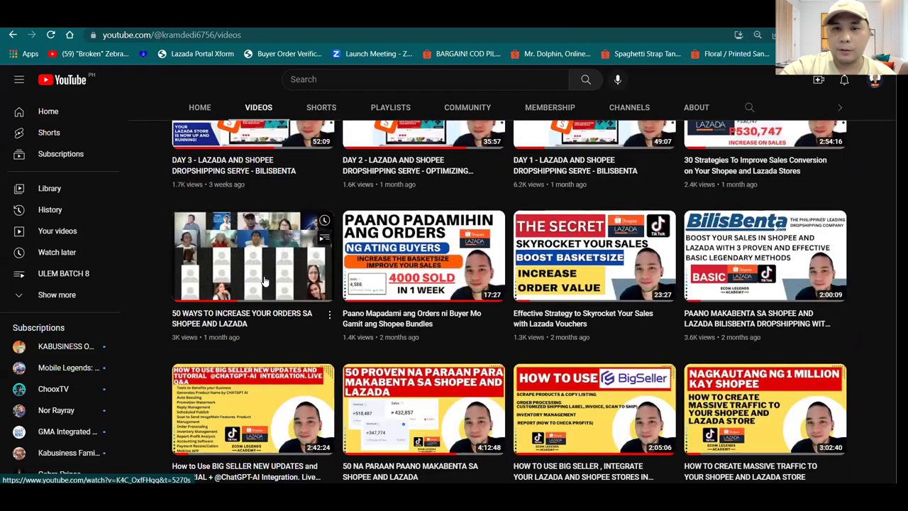
# Step: Return to the PowerPoint slides and advance to "35. Not providing enough product specifications and details."
pyautogui.hotkey('alt', 'Tab')
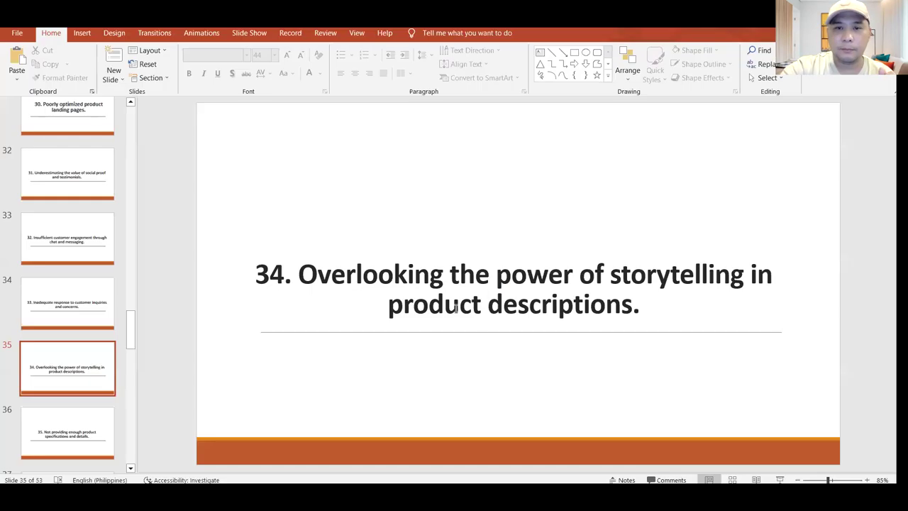
pyautogui.click(67, 367)
pyautogui.scroll(-3, 117, 307)
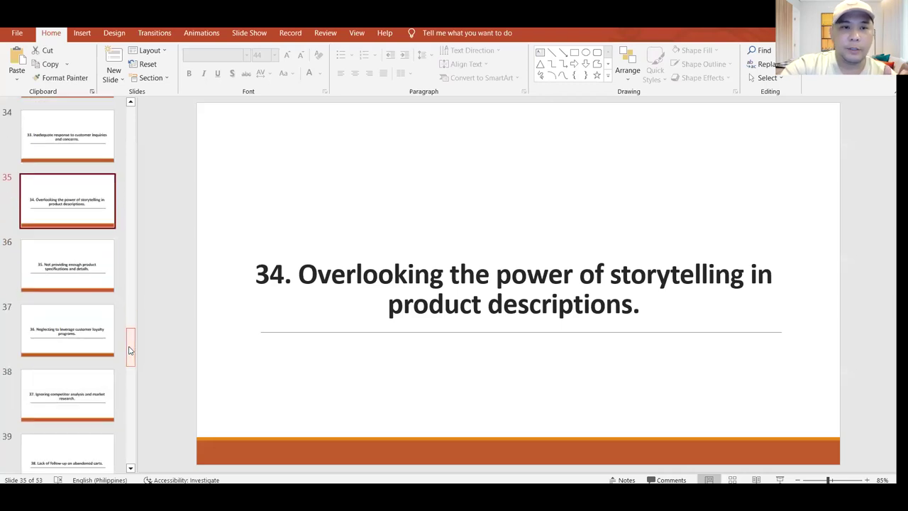
pyautogui.press('Down')
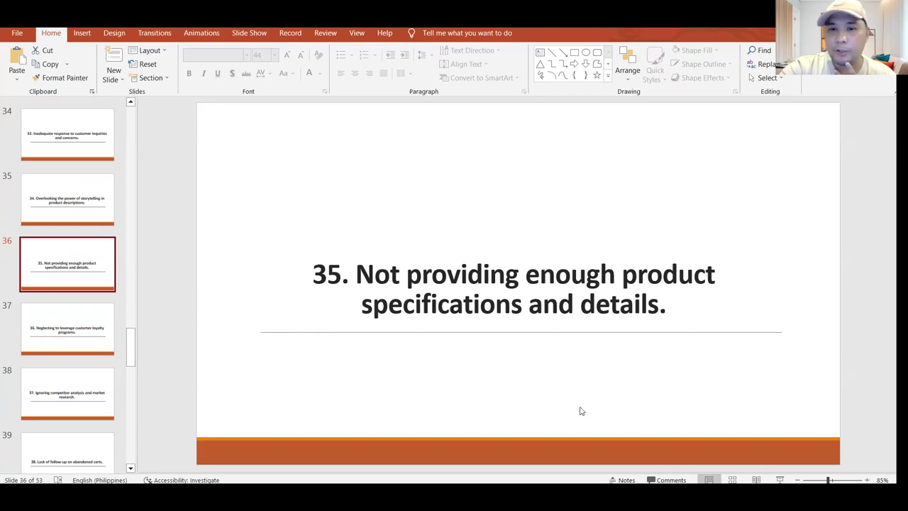
# Step: Switch back to ChatGPT and review both generated cat litter descriptions up to the first prompt
pyautogui.click(607, 496)
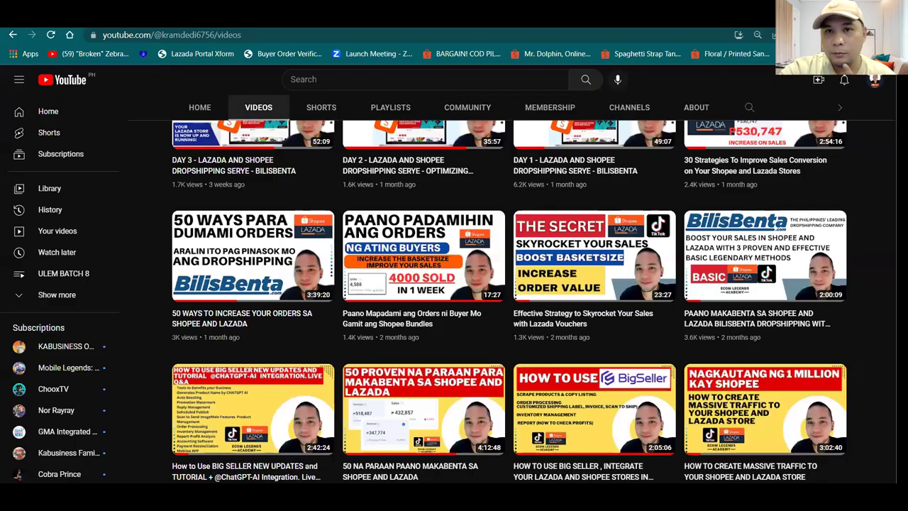
pyautogui.hotkey('ctrl', 'Tab')
pyautogui.scroll(4, 464, 245)
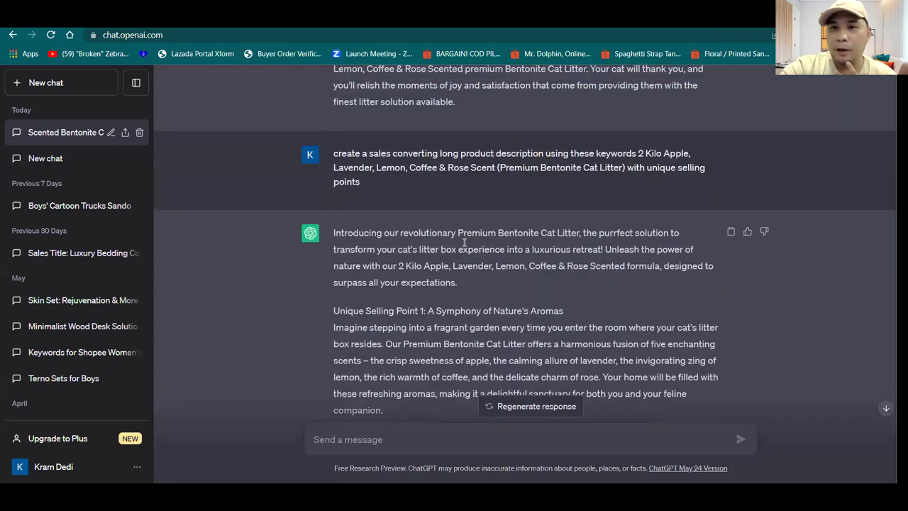
pyautogui.scroll(-1, 464, 245)
pyautogui.scroll(5, 497, 257)
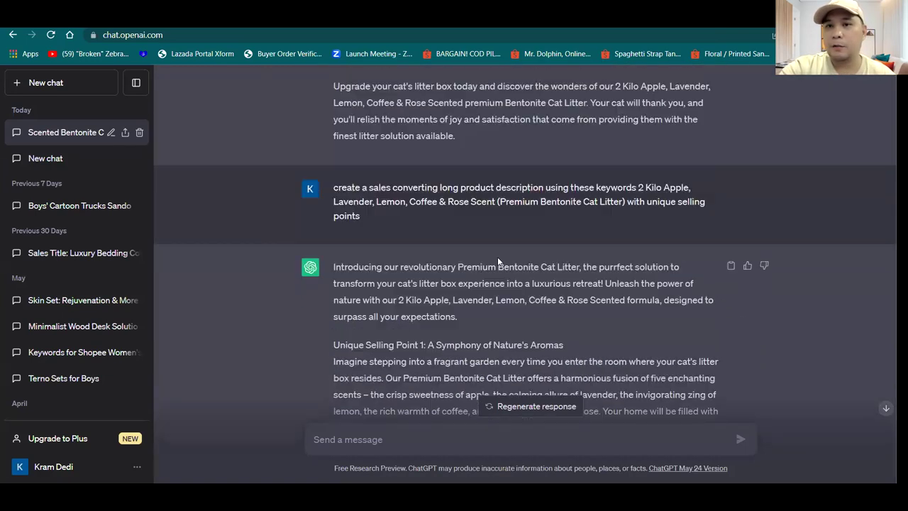
pyautogui.scroll(4, 498, 259)
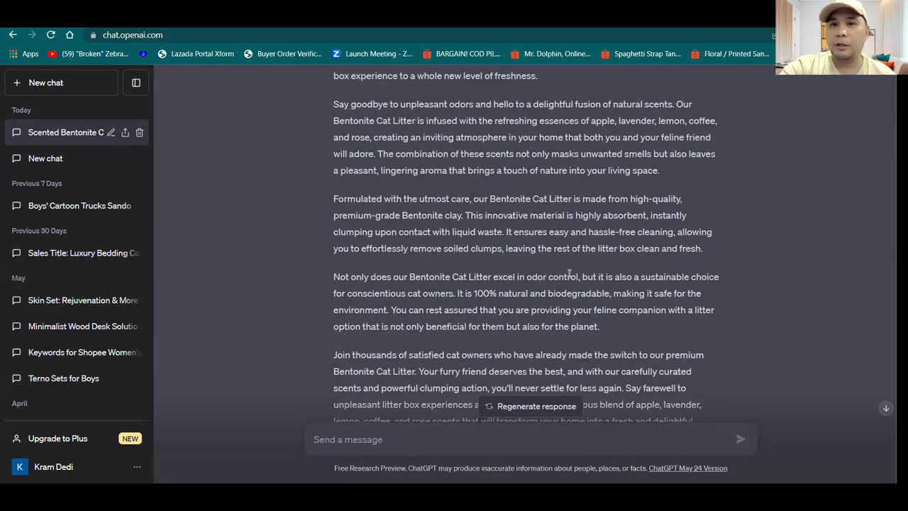
pyautogui.scroll(1, 570, 271)
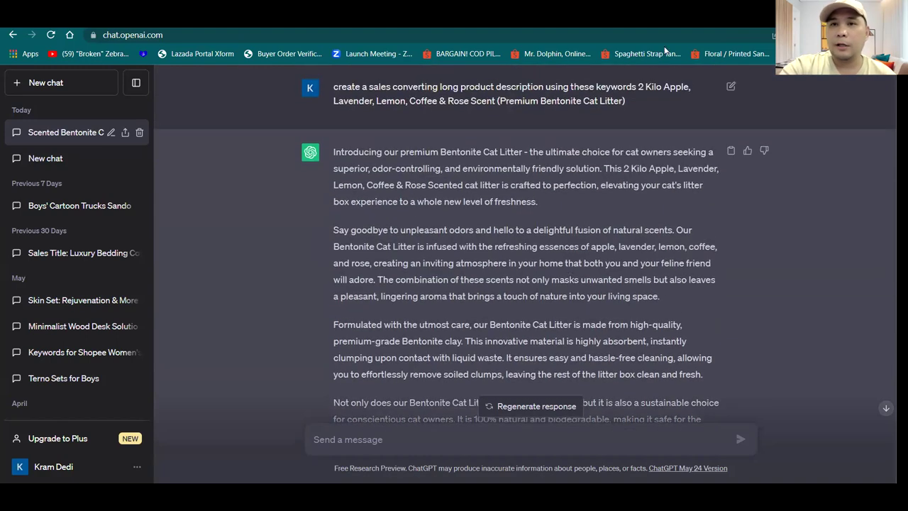
# Step: Switch to the Lazada cat litter page and examine the seller's product details and How to use section
pyautogui.hotkey('ctrl', 'Tab')
pyautogui.scroll(-8, 486, 325)
pyautogui.scroll(-3, 486, 325)
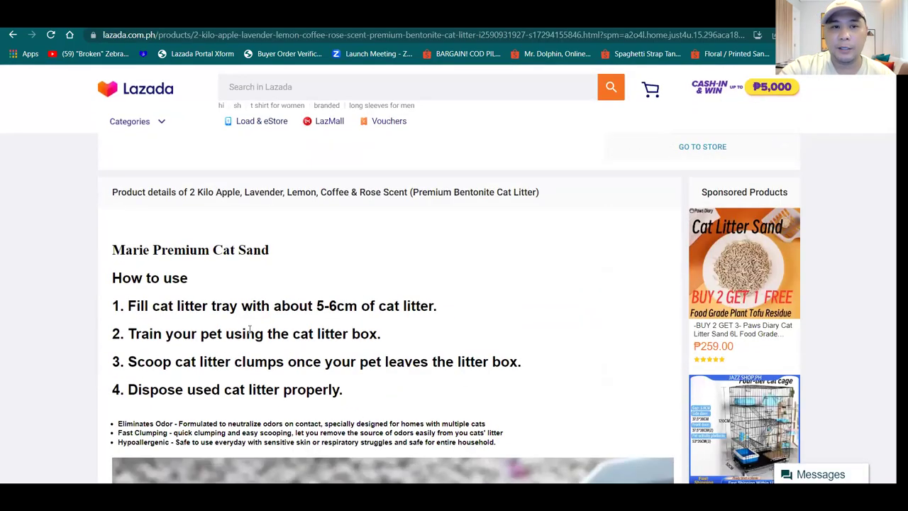
pyautogui.scroll(2, 256, 326)
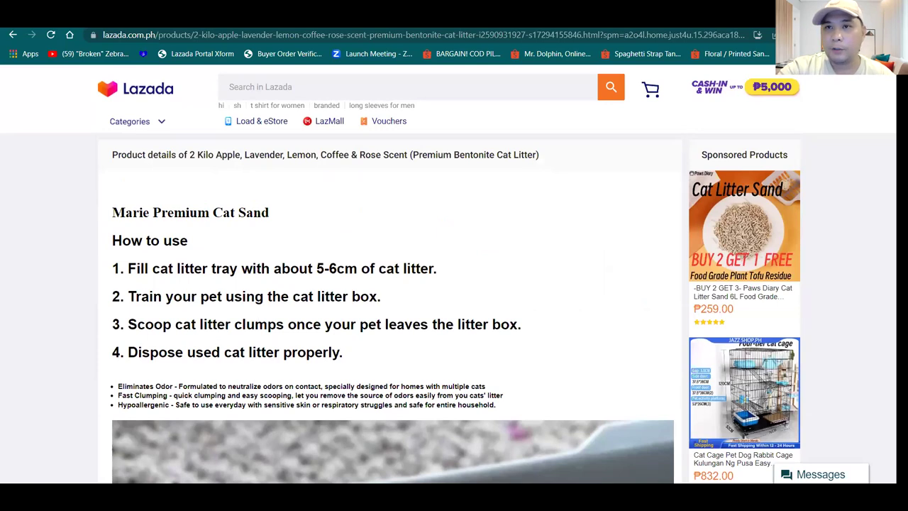
# Step: Compare ChatGPT's unique selling points description with the product details on the Lazada cat litter page
pyautogui.hotkey('ctrl', 'shift', 'Tab')
pyautogui.scroll(-8, 593, 249)
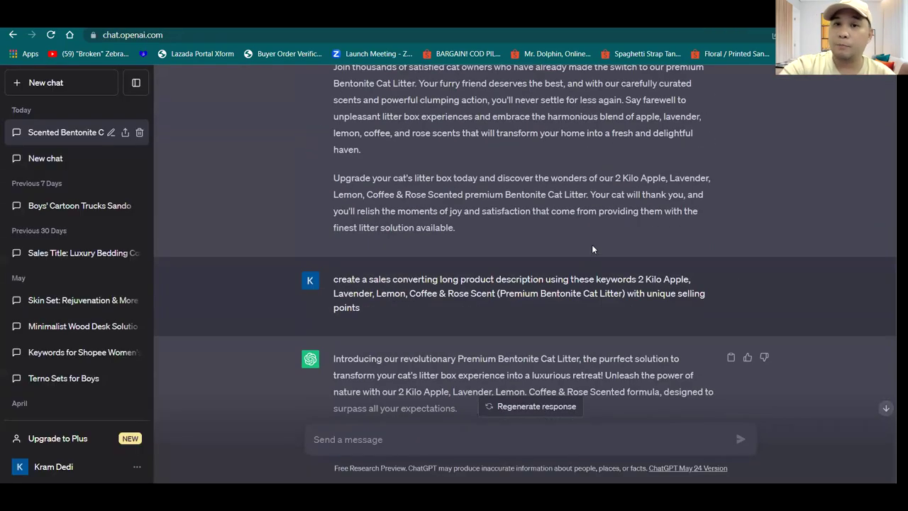
pyautogui.scroll(-3, 593, 249)
pyautogui.scroll(-2, 592, 260)
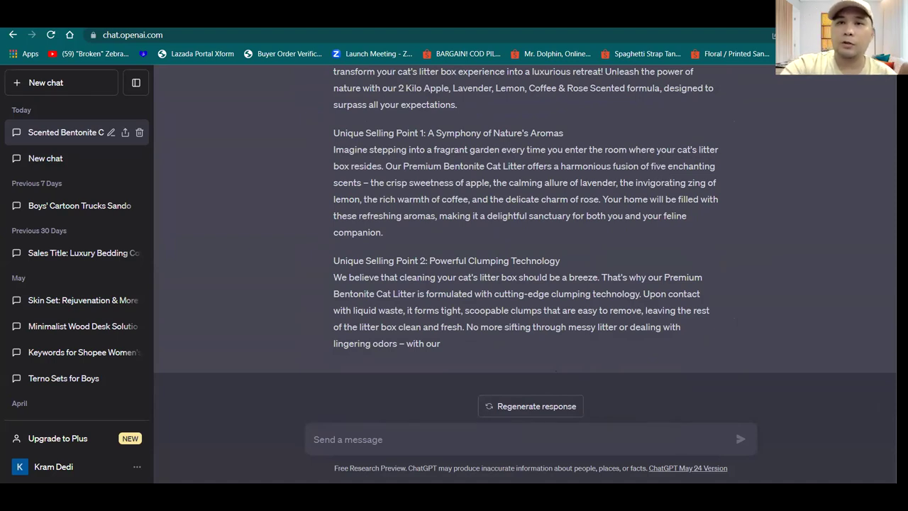
pyautogui.hotkey('ctrl', 'Tab')
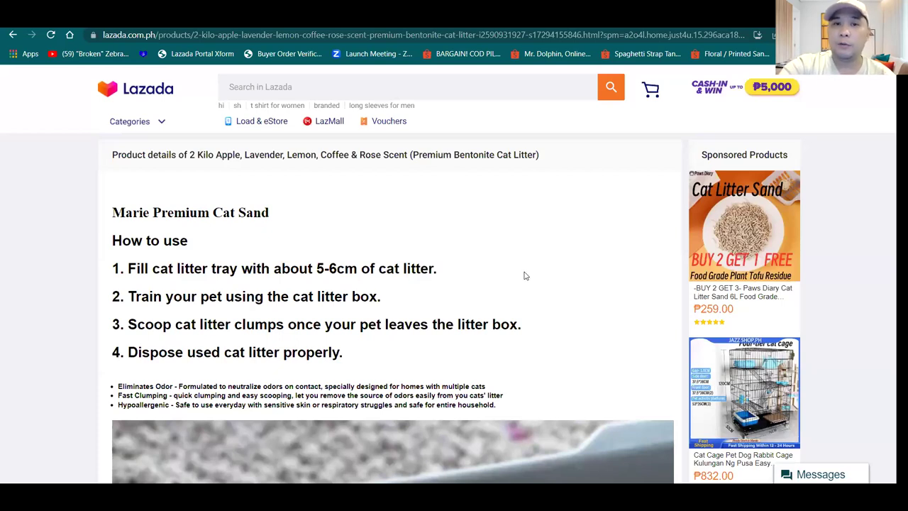
pyautogui.hotkey('ctrl', 'Tab')
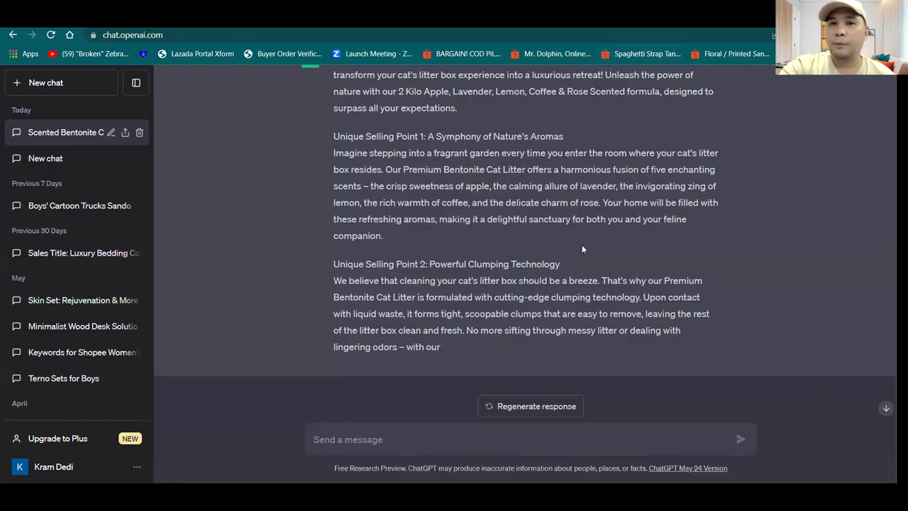
pyautogui.scroll(7, 582, 245)
# Step: Examine the feature bullets and product photo in the Lazada listing's product details
pyautogui.hotkey('ctrl', 'shift', 'Tab')
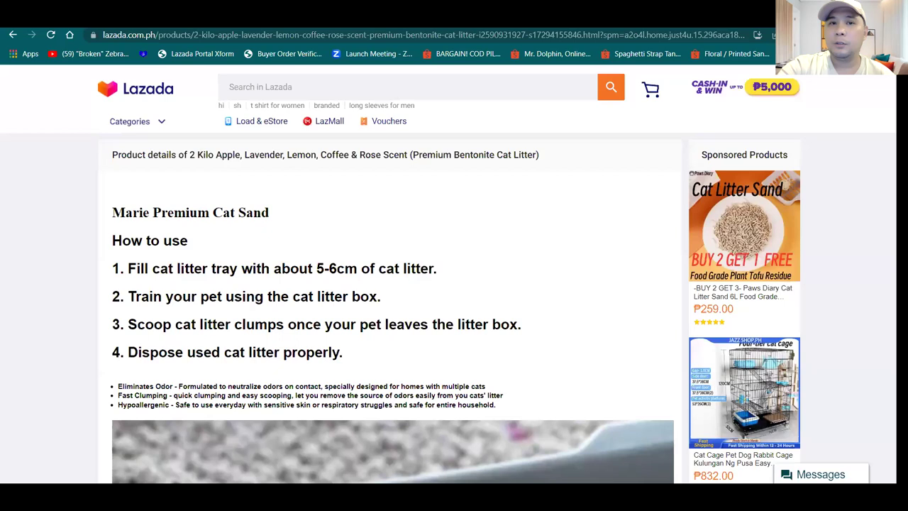
pyautogui.scroll(-2, 353, 298)
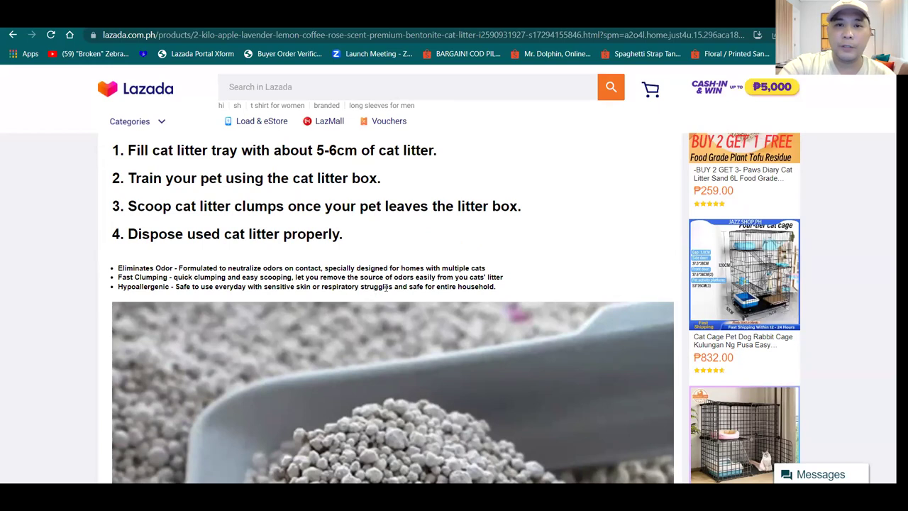
pyautogui.scroll(-7, 387, 286)
pyautogui.scroll(4, 385, 287)
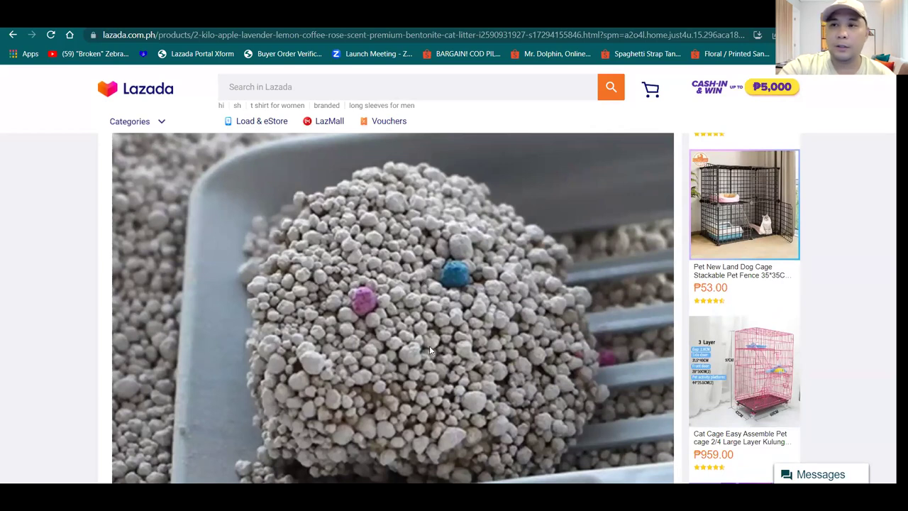
pyautogui.scroll(5, 447, 319)
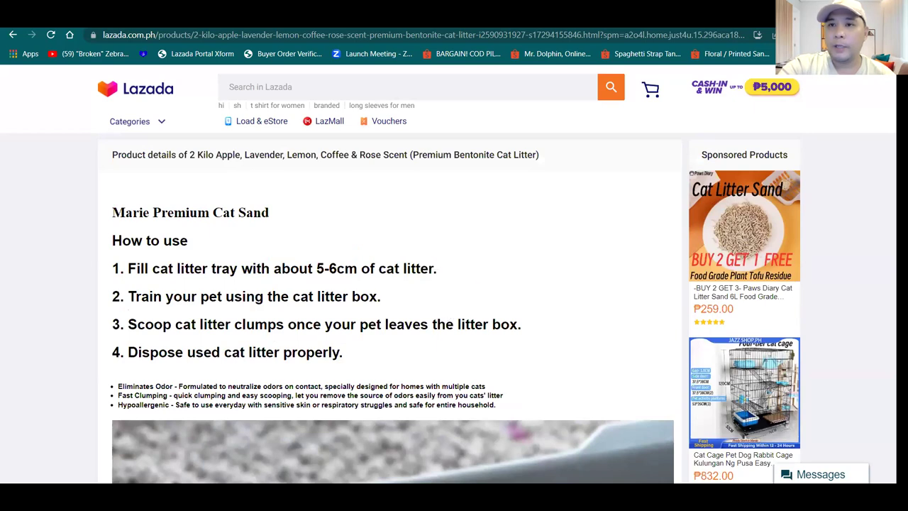
# Step: Return to the PowerPoint slides and show the slide "36. Neglecting to leverage customer loyalty programs."
pyautogui.hotkey('ctrl', 'Tab')
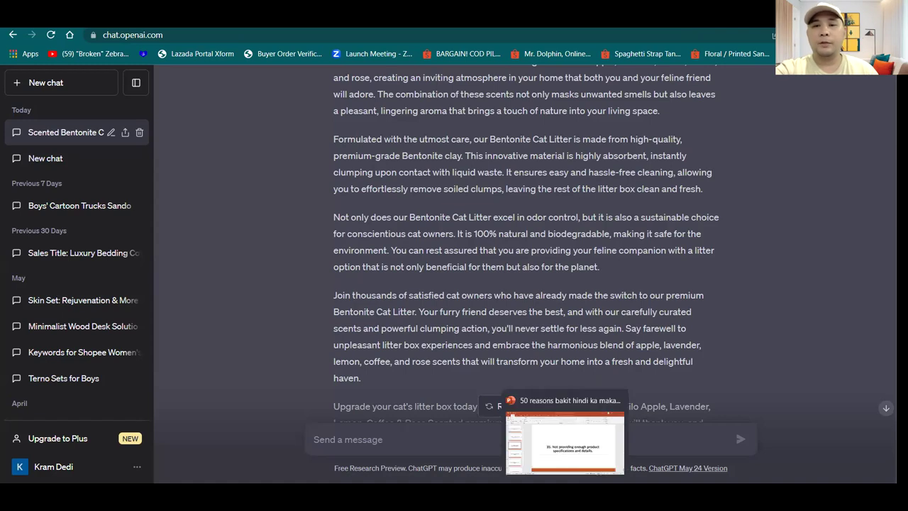
pyautogui.click(564, 433)
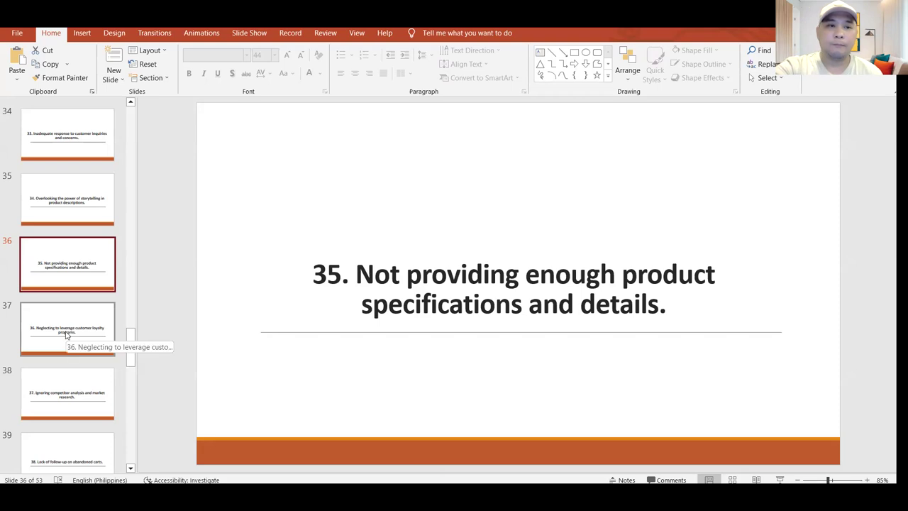
pyautogui.click(63, 333)
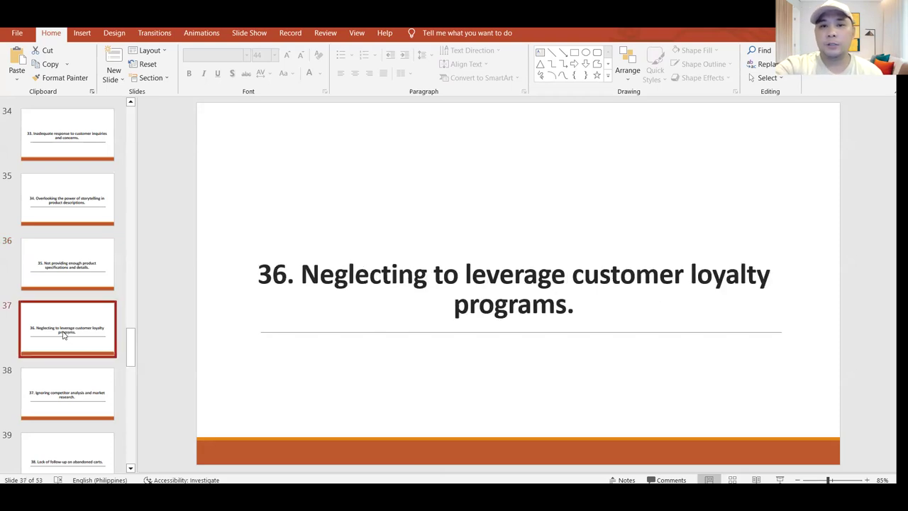